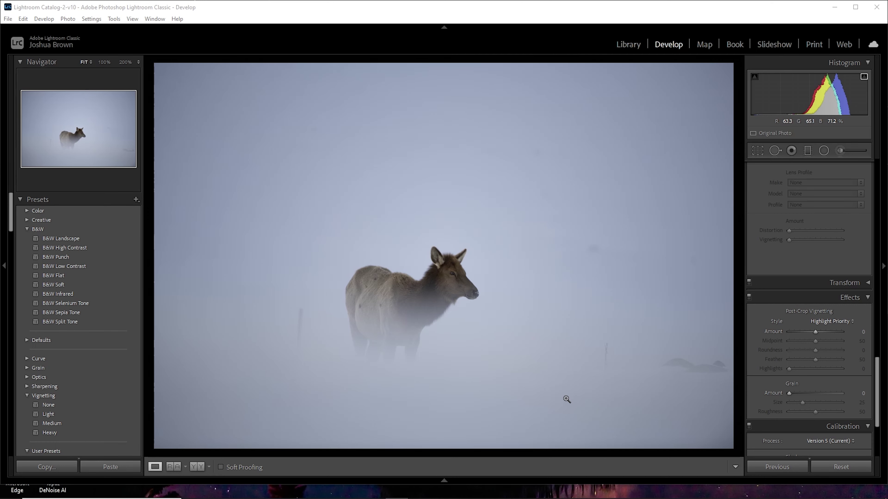
Crop in from the top at the original ratio, enlarging the elk and shifting it left of centre.
{"action": "left_click", "coordinate": [757, 150]}
{"action": "left_click_drag", "start_coordinate": [442, 66], "coordinate": [440, 110]}
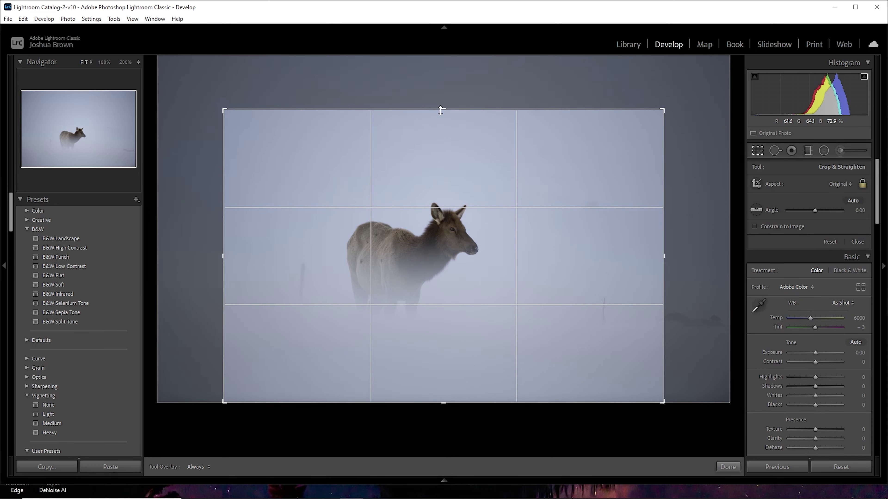
{"action": "left_click_drag", "start_coordinate": [505, 271], "coordinate": [438, 264]}
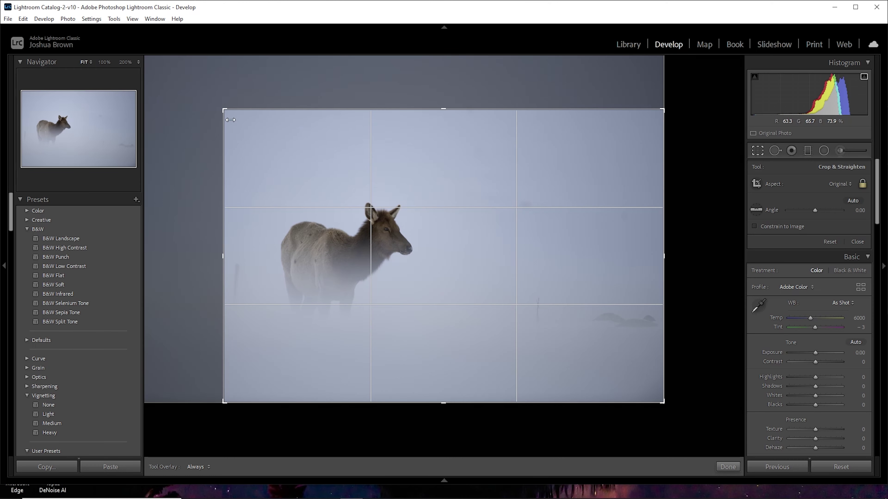
{"action": "left_click_drag", "start_coordinate": [224, 110], "coordinate": [206, 97]}
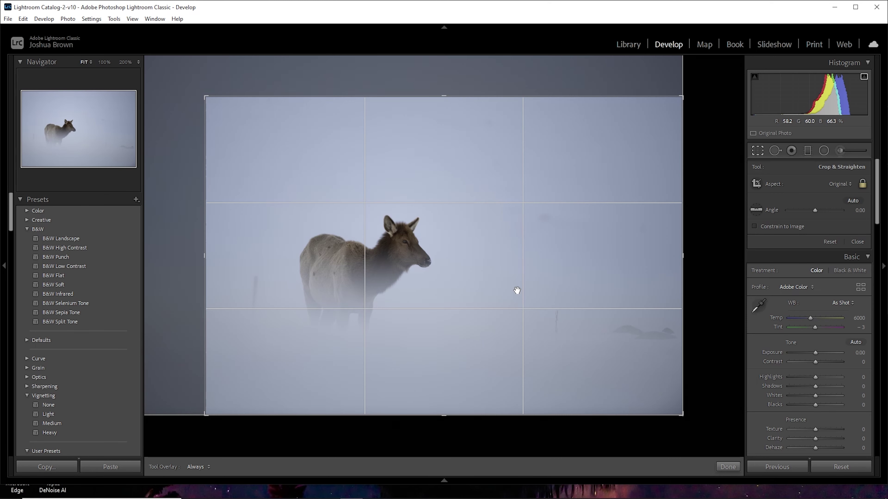
{"action": "left_click", "coordinate": [728, 467]}
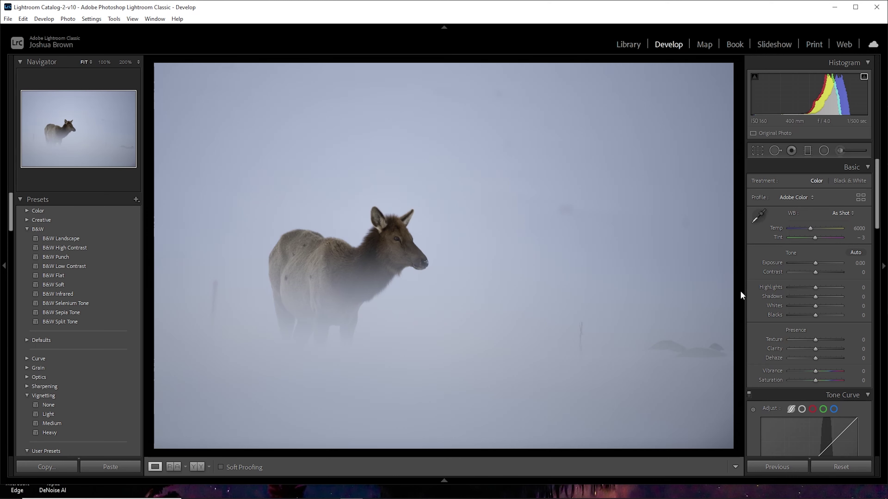
Heal four faint specks in the upper fog with Spot Removal in Heal mode.
{"action": "left_click", "coordinate": [775, 150]}
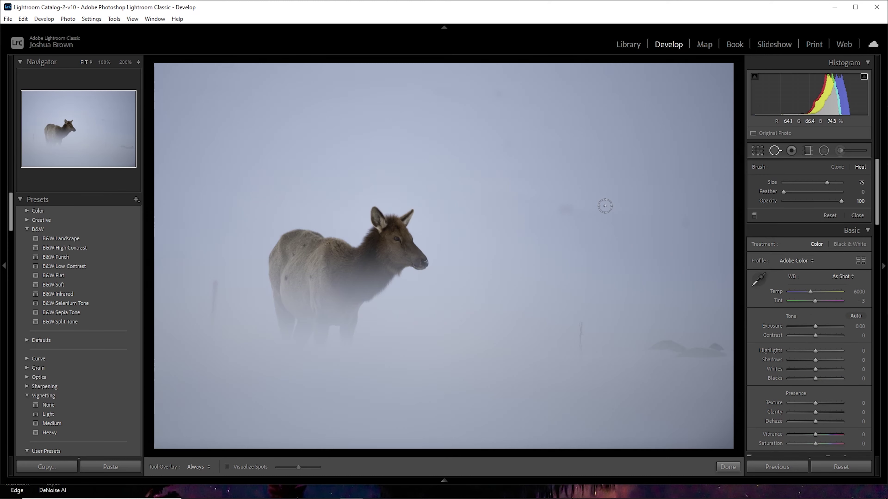
{"action": "scroll", "coordinate": [606, 207], "scroll_direction": "up", "scroll_amount": 1}
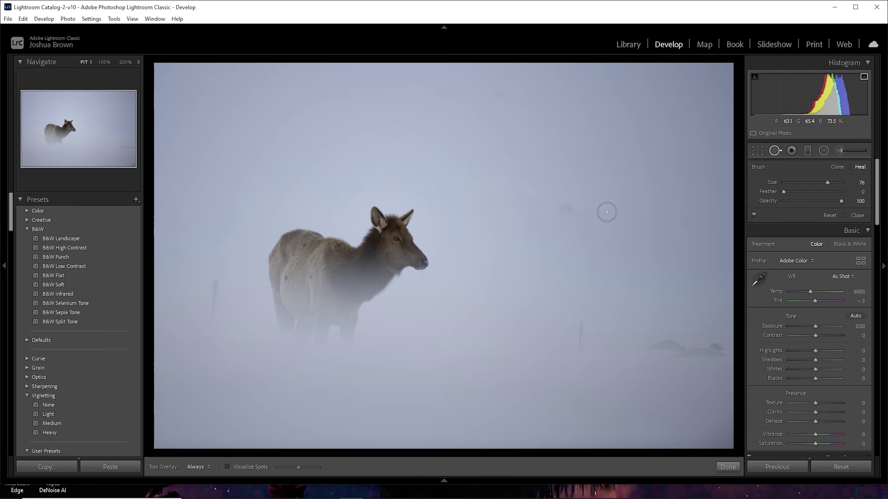
{"action": "left_click", "coordinate": [566, 208]}
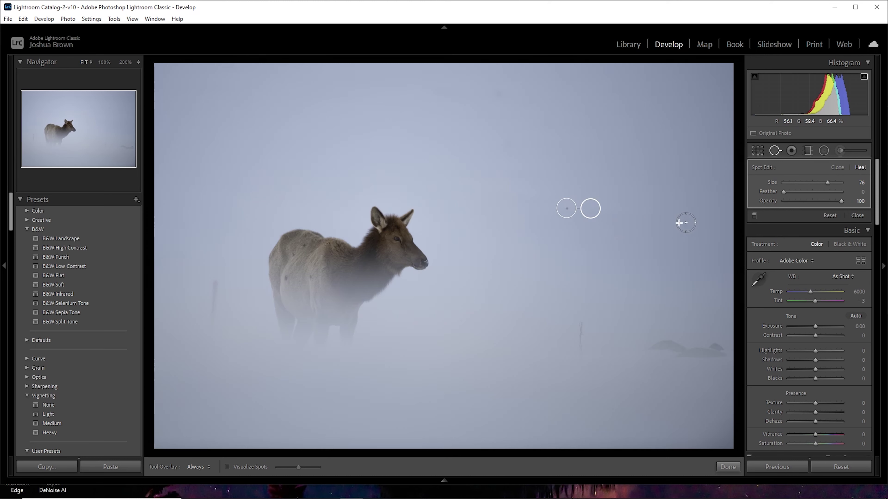
{"action": "left_click", "coordinate": [684, 223]}
{"action": "left_click", "coordinate": [497, 94]}
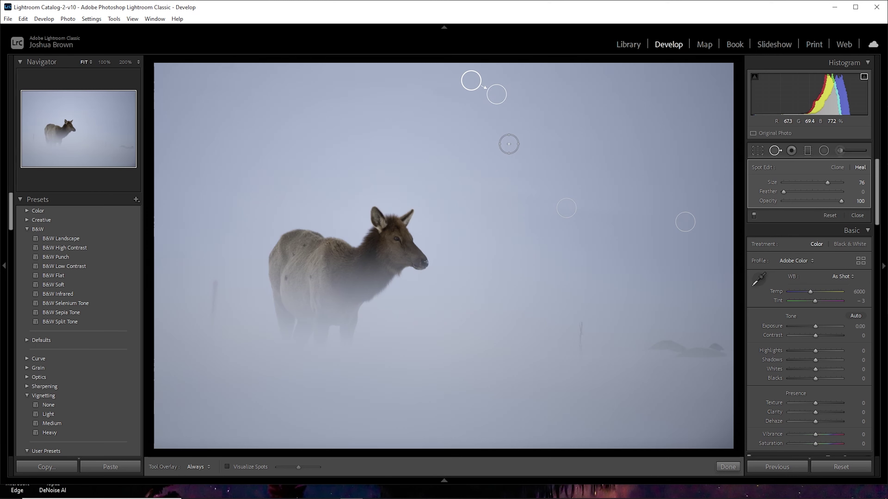
{"action": "left_click", "coordinate": [509, 144]}
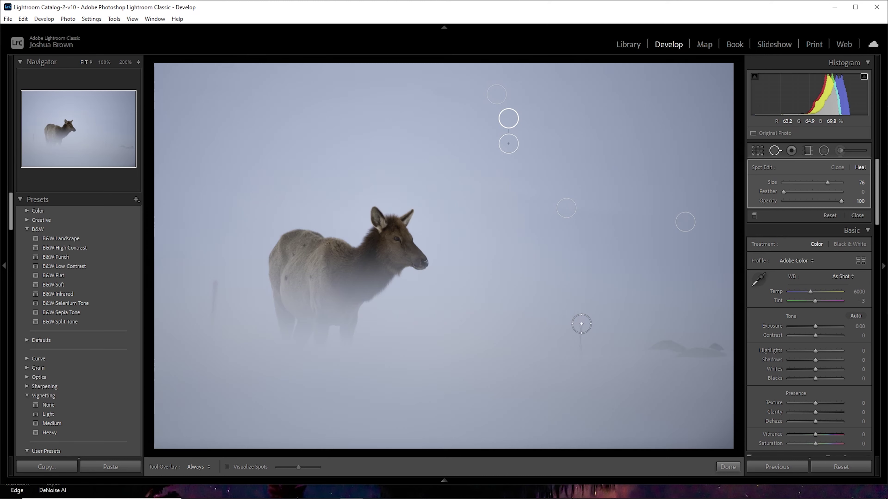
Paint out the two thin posts beside the elk, then view the photo at 100%.
{"action": "left_click_drag", "start_coordinate": [581, 324], "coordinate": [579, 344]}
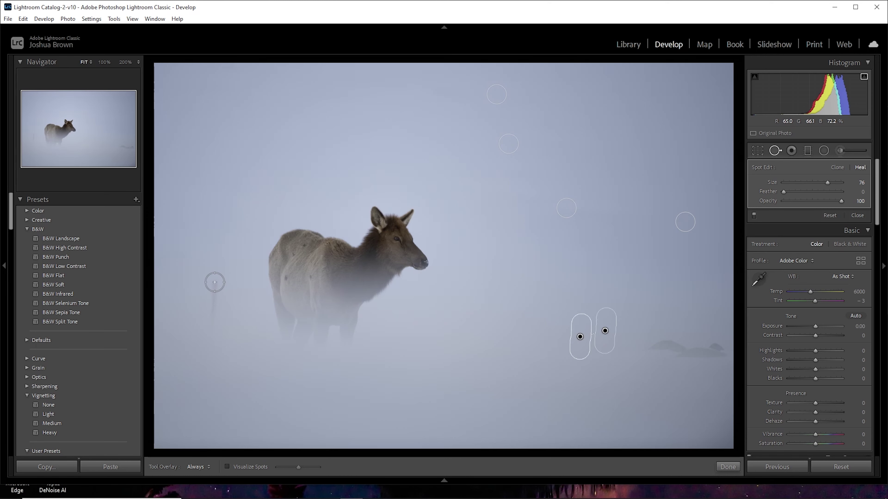
{"action": "left_click_drag", "start_coordinate": [214, 282], "coordinate": [214, 323]}
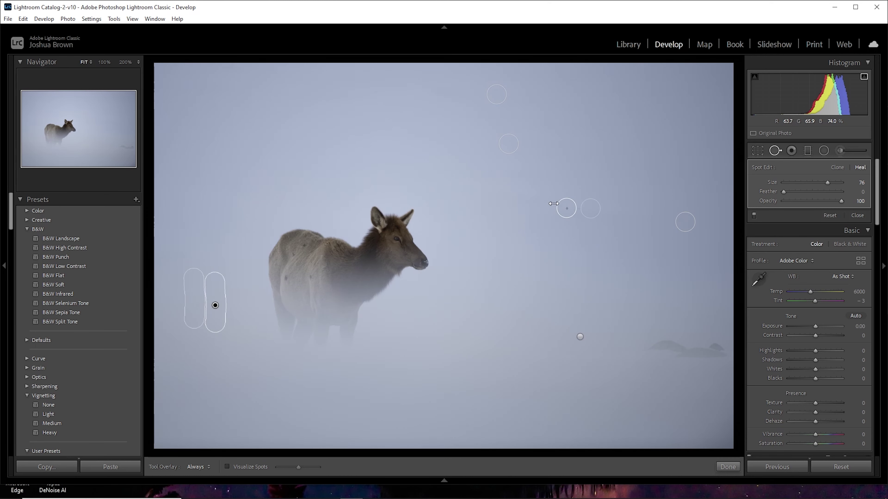
{"action": "left_click", "coordinate": [728, 466]}
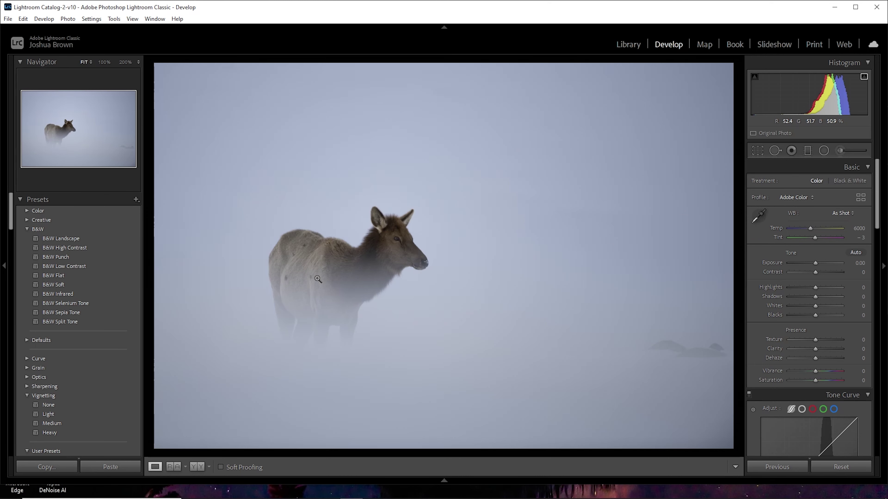
{"action": "left_click", "coordinate": [104, 62]}
At 66% zoom, heal four dark spots on the elk's flank and back.
{"action": "left_click_drag", "start_coordinate": [202, 195], "coordinate": [440, 277]}
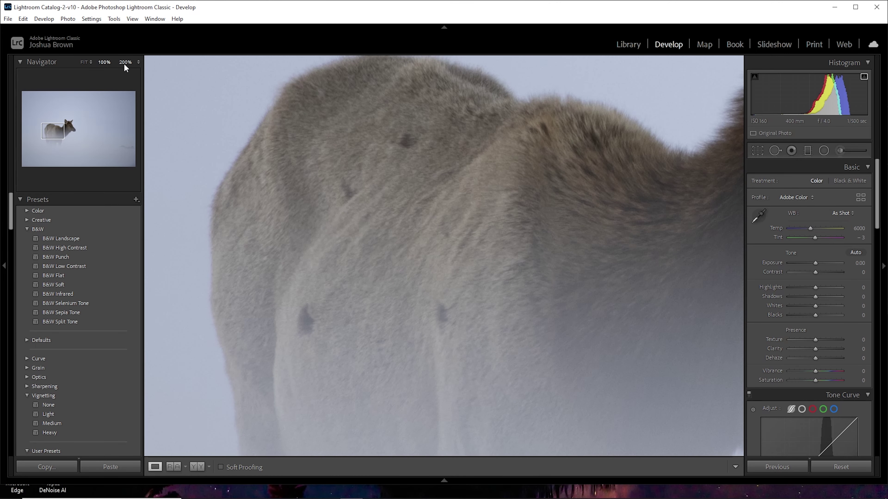
{"action": "left_click", "coordinate": [138, 62]}
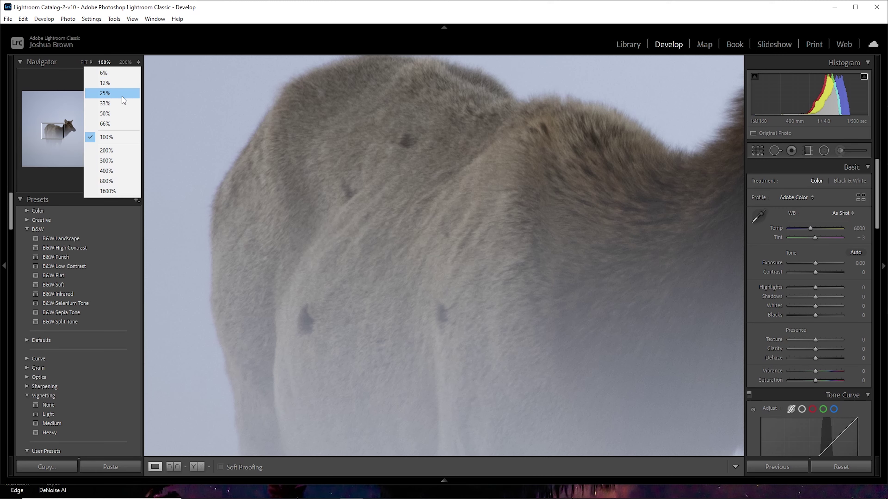
{"action": "left_click", "coordinate": [107, 124]}
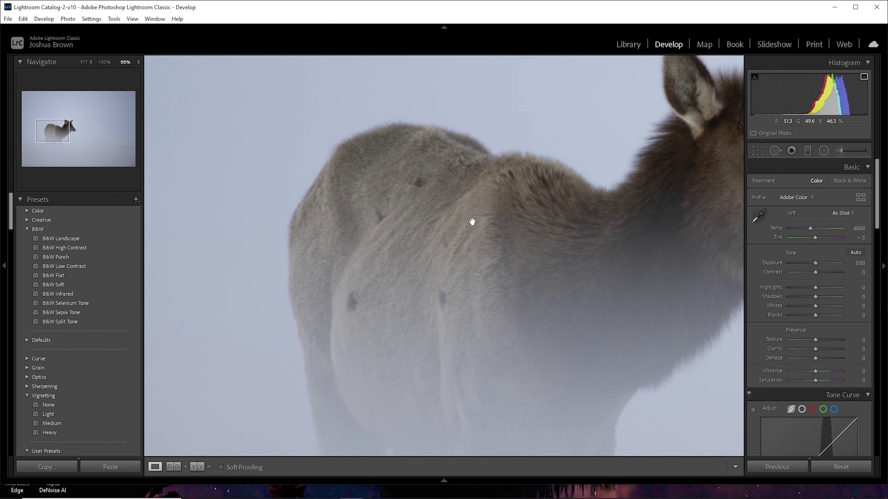
{"action": "left_click", "coordinate": [775, 150]}
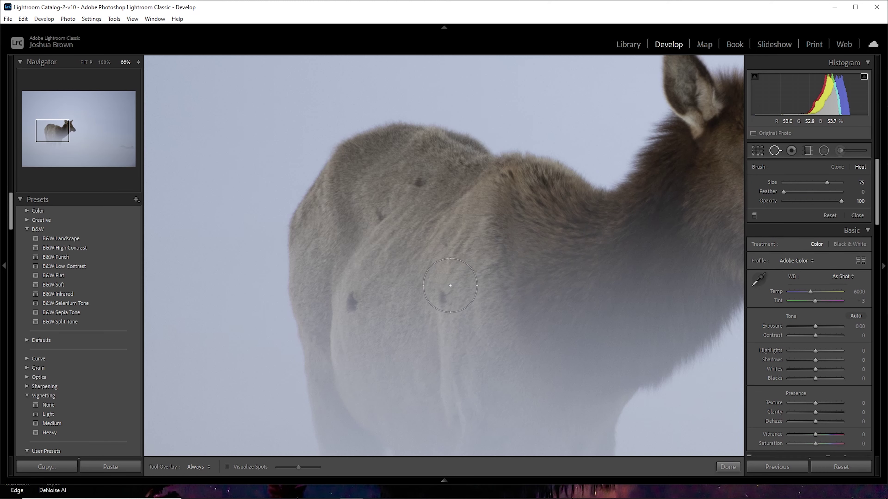
{"action": "scroll", "coordinate": [449, 285], "scroll_direction": "down", "scroll_amount": 5}
{"action": "left_click", "coordinate": [443, 298]}
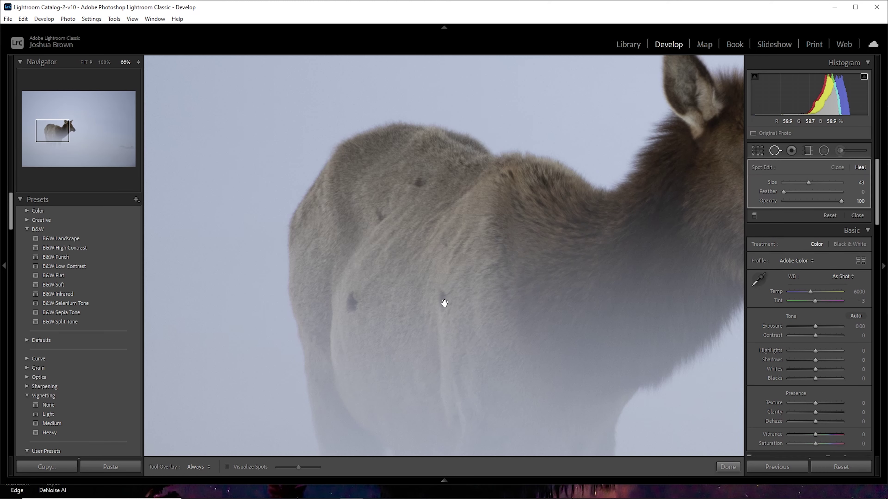
{"action": "left_click", "coordinate": [352, 304]}
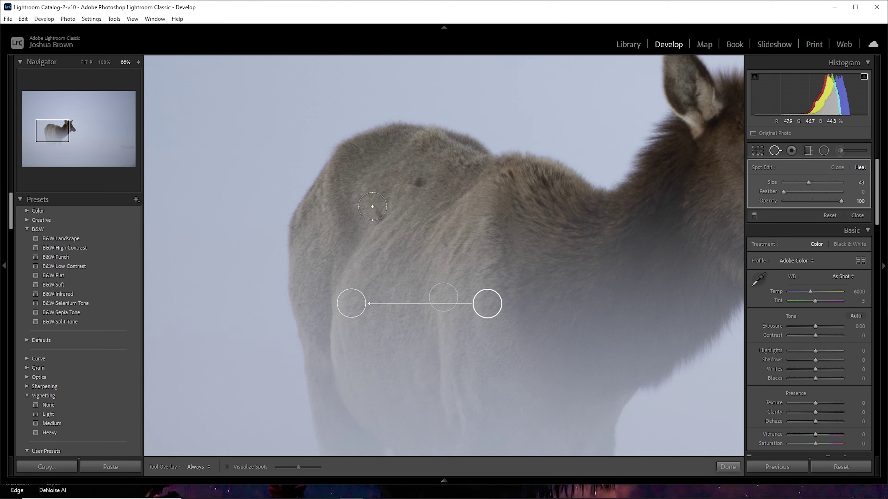
{"action": "left_click", "coordinate": [380, 218]}
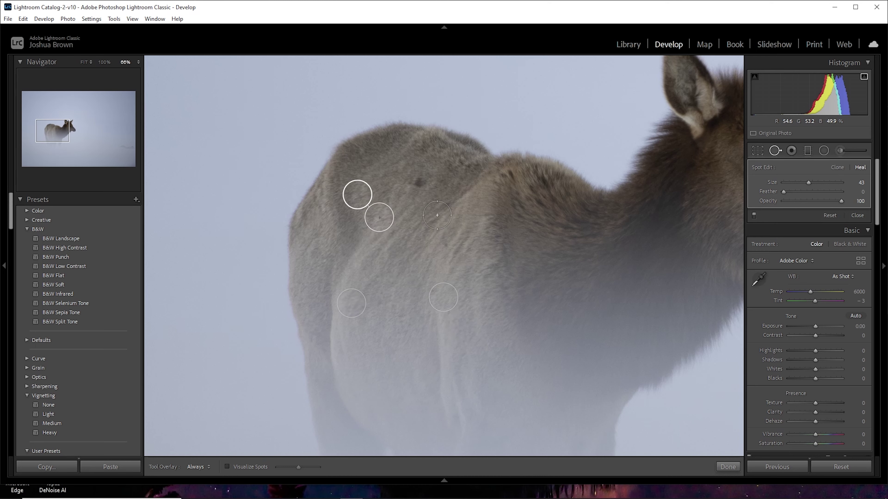
{"action": "left_click", "coordinate": [422, 184]}
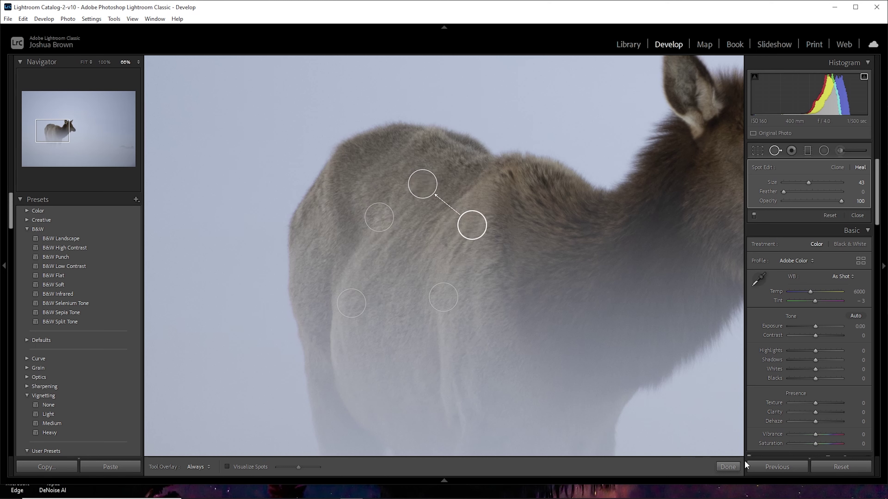
{"action": "left_click", "coordinate": [727, 466]}
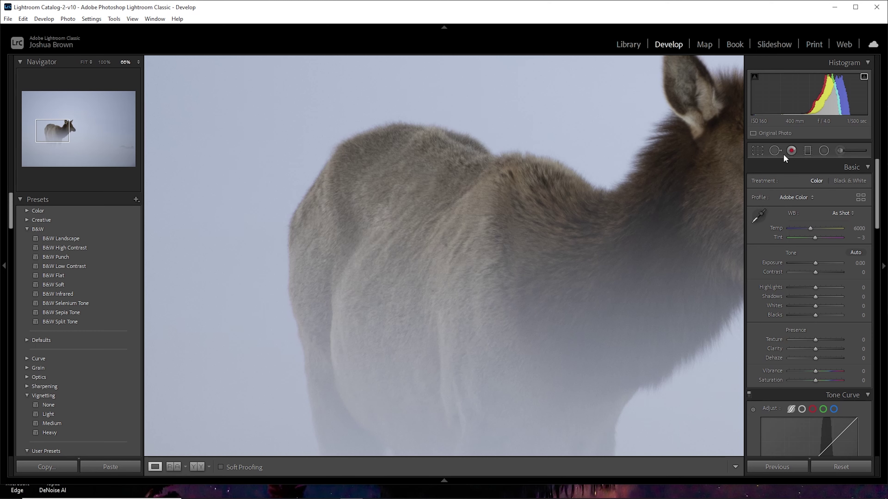
Move the back heal's source onto nearby clean fur and fit the photo in view.
{"action": "left_click", "coordinate": [775, 150]}
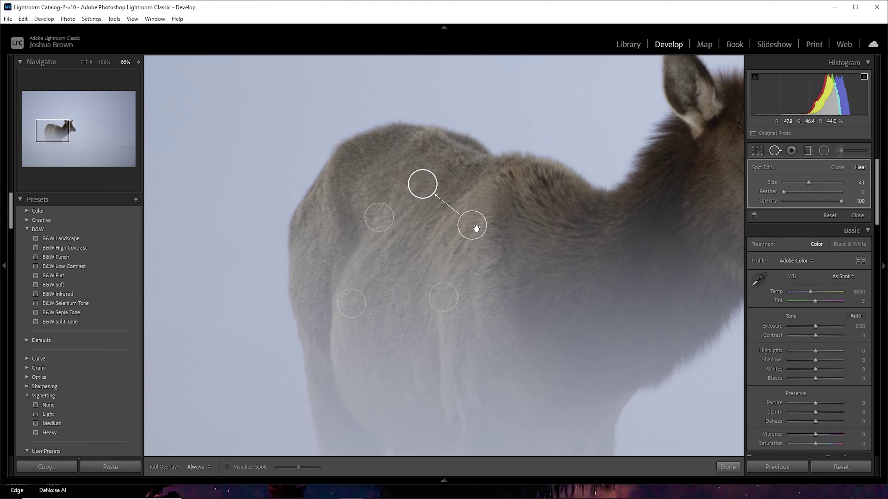
{"action": "mouse_move", "coordinate": [473, 227]}
{"action": "left_mouse_down"}
{"action": "mouse_move", "coordinate": [418, 220]}
{"action": "mouse_move", "coordinate": [389, 172]}
{"action": "mouse_move", "coordinate": [386, 185]}
{"action": "left_mouse_up"}
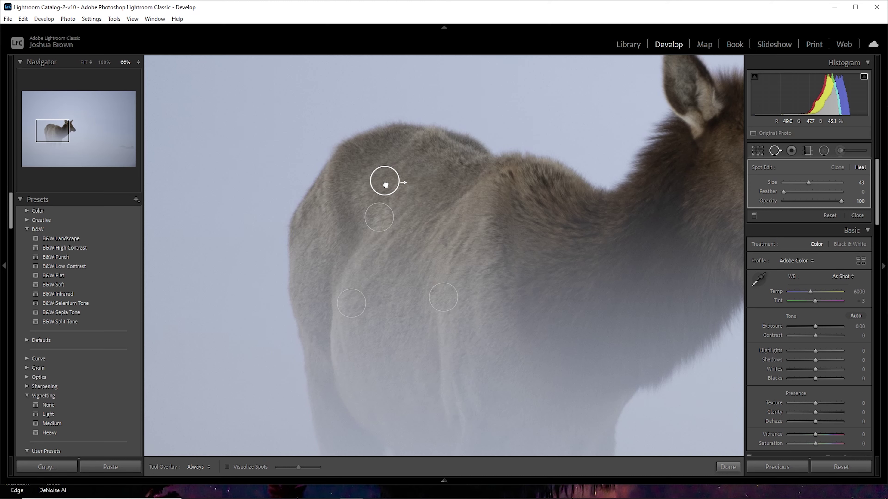
{"action": "left_click_drag", "start_coordinate": [385, 185], "coordinate": [386, 185]}
{"action": "left_click", "coordinate": [727, 467]}
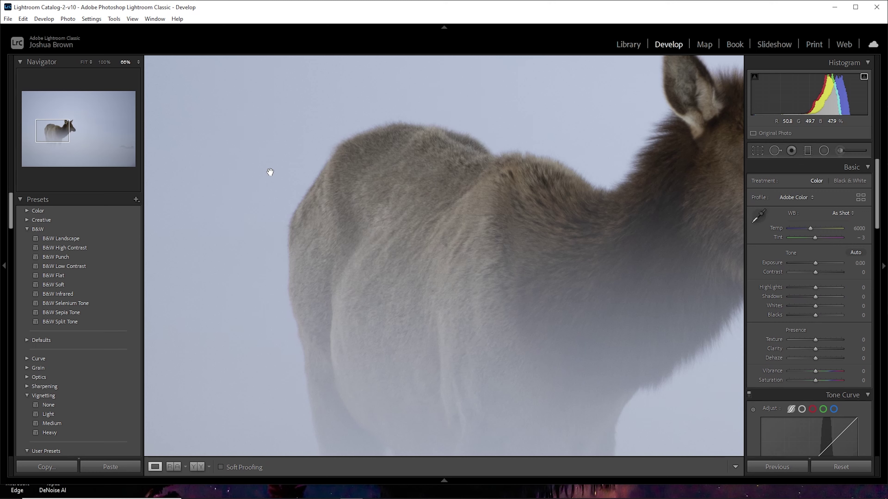
{"action": "left_click", "coordinate": [85, 63]}
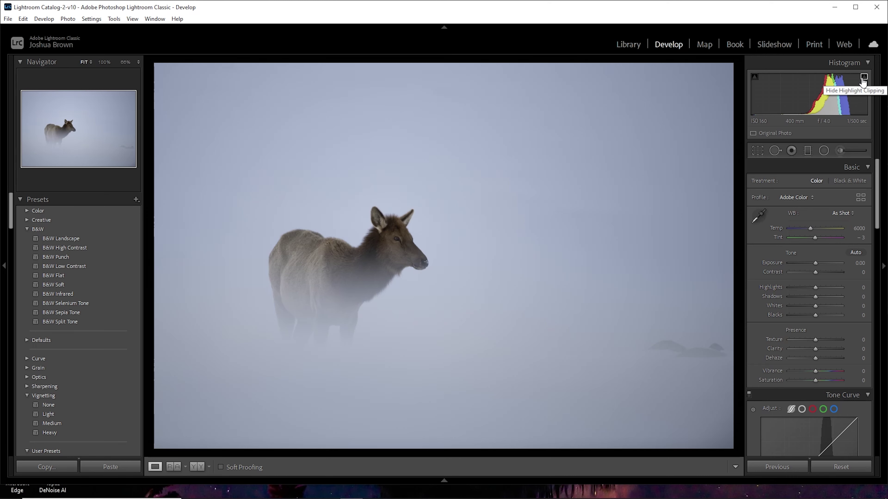
Toggle the histogram's highlight-clipping warning off and back on.
{"action": "left_click", "coordinate": [863, 79]}
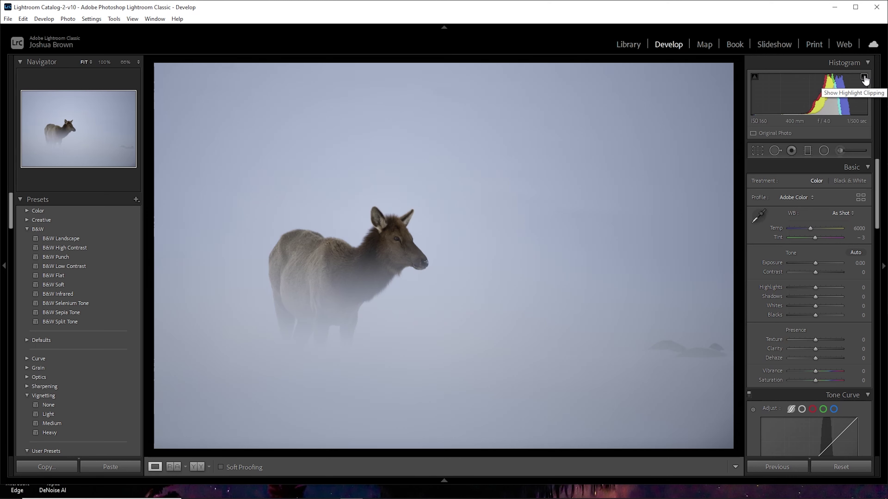
{"action": "left_click", "coordinate": [864, 77]}
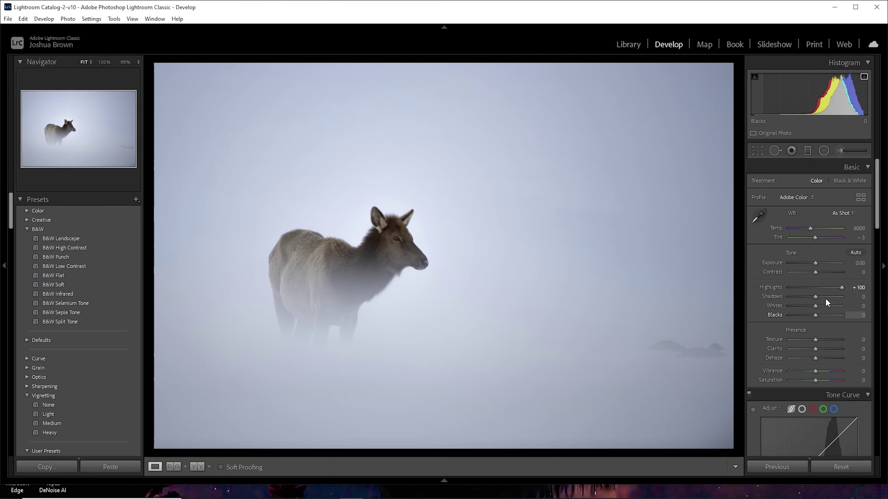
Set Basic tones to Shadows +53, Whites +42, Highlights +46 and Blacks −16.
{"action": "left_click_drag", "start_coordinate": [814, 297], "coordinate": [844, 297]}
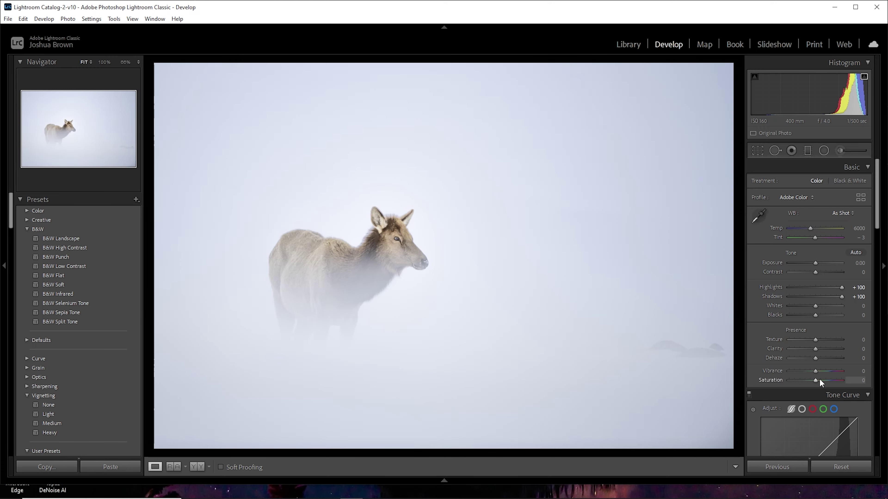
{"action": "scroll", "coordinate": [815, 374], "scroll_direction": "down", "scroll_amount": 3}
{"action": "mouse_move", "coordinate": [815, 230]}
{"action": "left_mouse_down"}
{"action": "mouse_move", "coordinate": [826, 220]}
{"action": "mouse_move", "coordinate": [841, 231]}
{"action": "mouse_move", "coordinate": [825, 232]}
{"action": "left_mouse_up"}
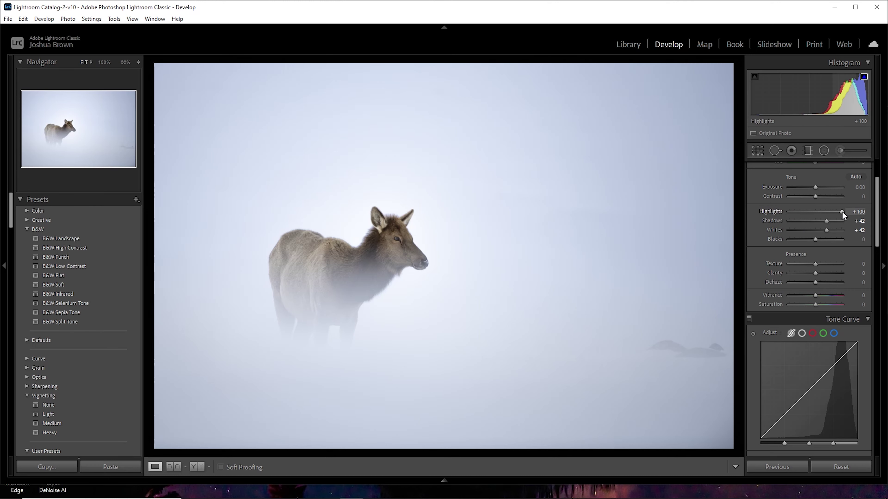
{"action": "left_click_drag", "start_coordinate": [841, 211], "coordinate": [826, 212]}
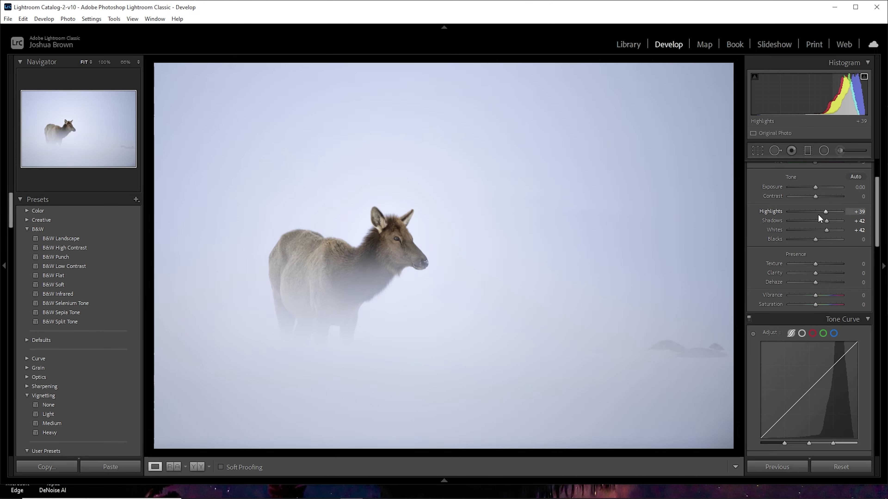
{"action": "left_click_drag", "start_coordinate": [826, 211], "coordinate": [829, 219]}
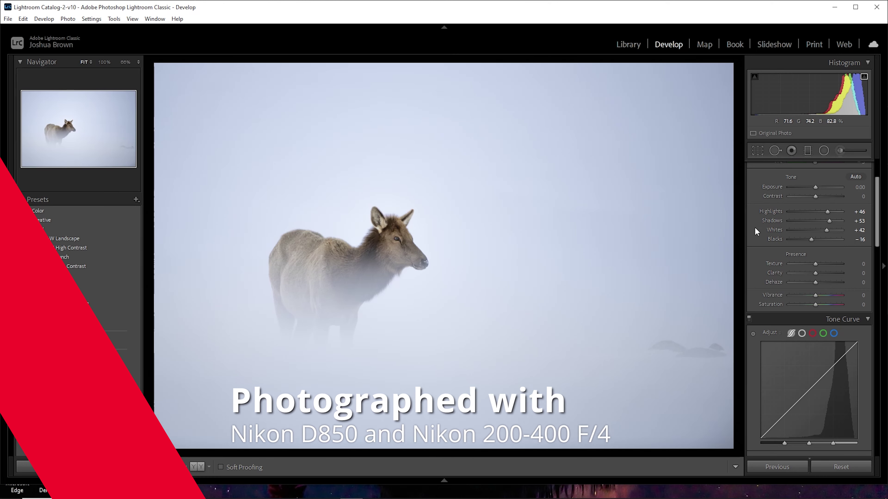
{"action": "scroll", "coordinate": [865, 234], "scroll_direction": "up", "scroll_amount": 3}
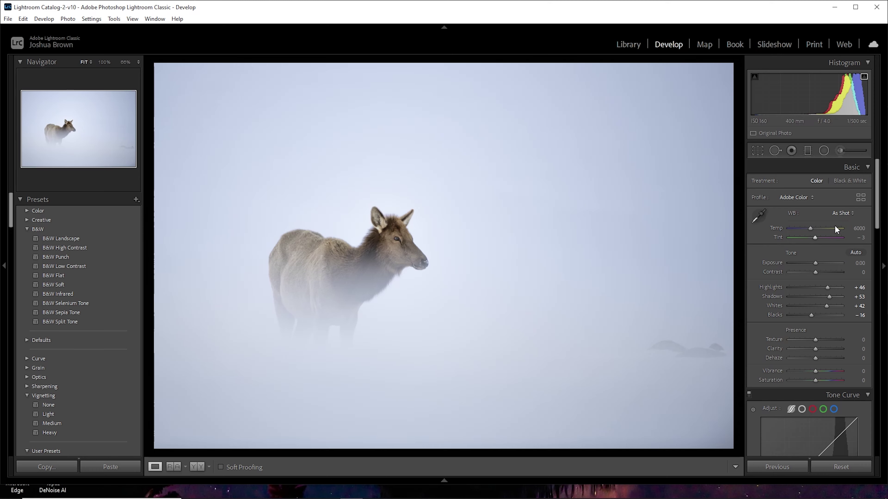
Set white balance to the Shade preset (Temp 7500, Tint +10).
{"action": "left_click", "coordinate": [852, 213]}
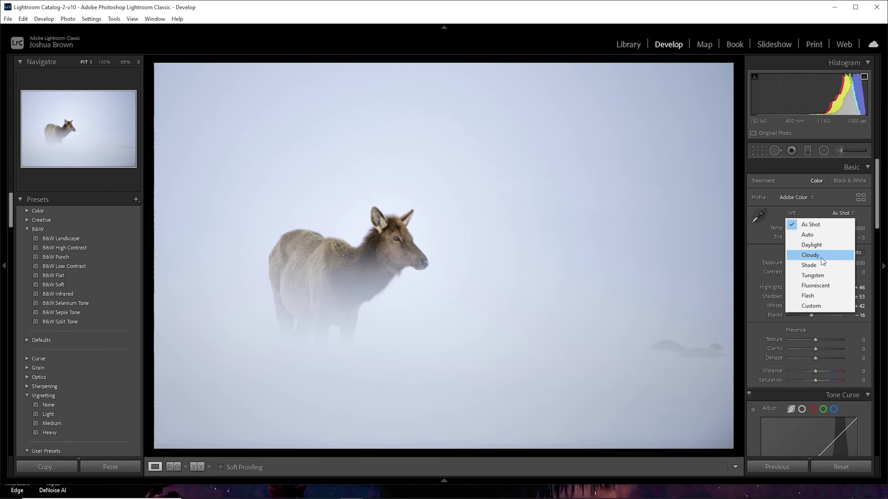
{"action": "left_click", "coordinate": [810, 266]}
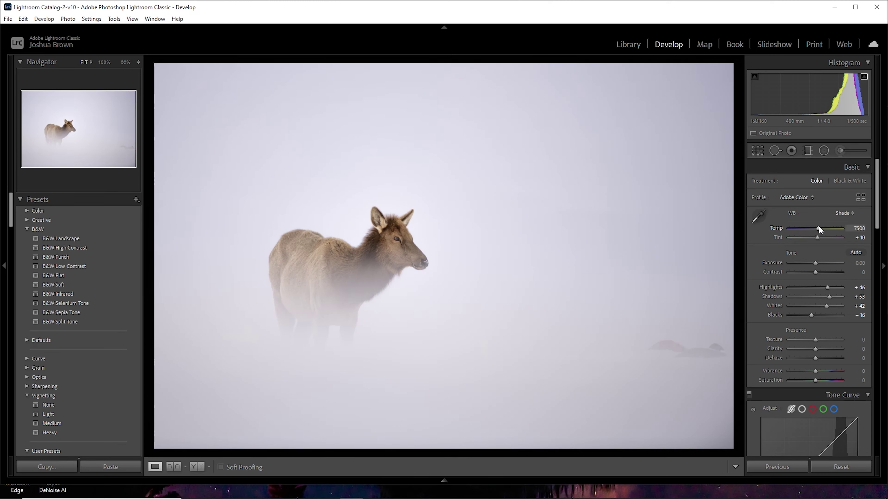
{"action": "left_click_drag", "start_coordinate": [819, 227], "coordinate": [821, 227]}
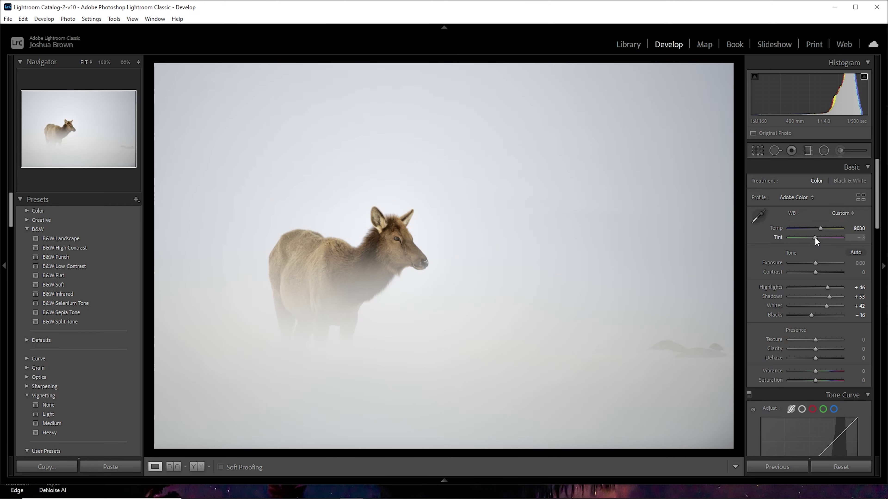
{"action": "left_click_drag", "start_coordinate": [815, 238], "coordinate": [814, 237]}
{"action": "left_click", "coordinate": [850, 214]}
{"action": "left_click", "coordinate": [810, 265]}
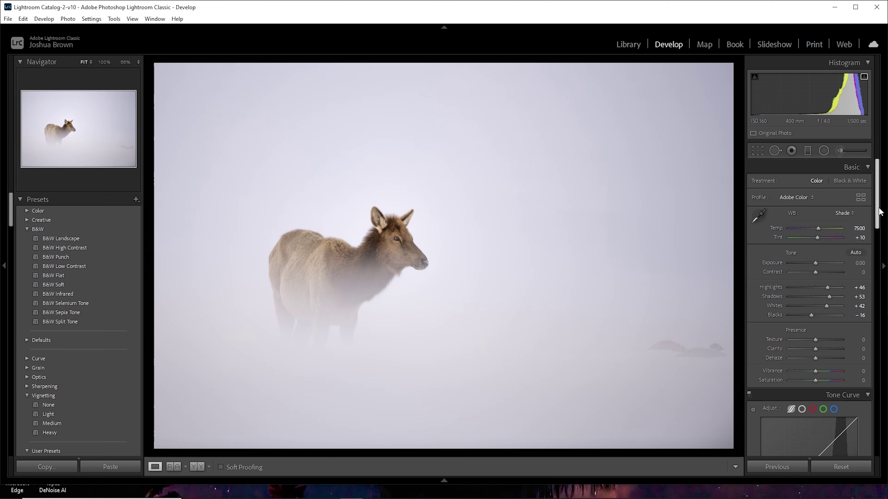
Raise Saturation to +23, leaving Dehaze at 0.
{"action": "left_click_drag", "start_coordinate": [879, 211], "coordinate": [879, 226]}
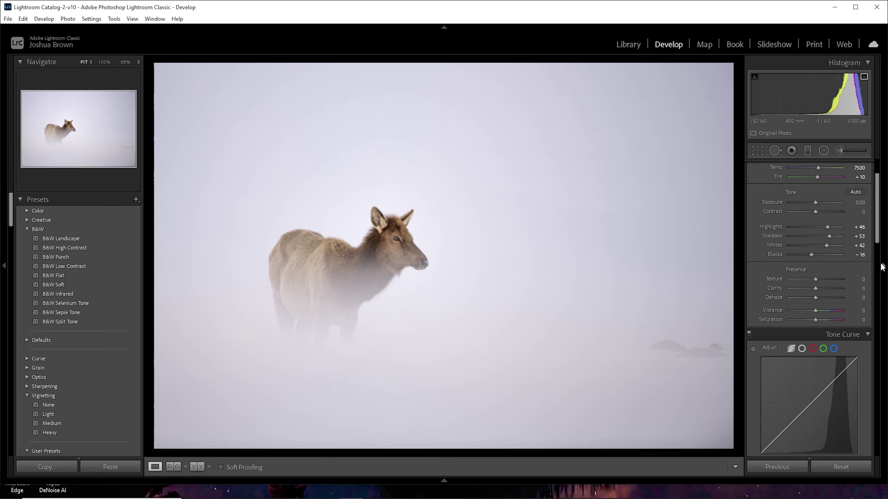
{"action": "scroll", "coordinate": [832, 266], "scroll_direction": "down", "scroll_amount": 2}
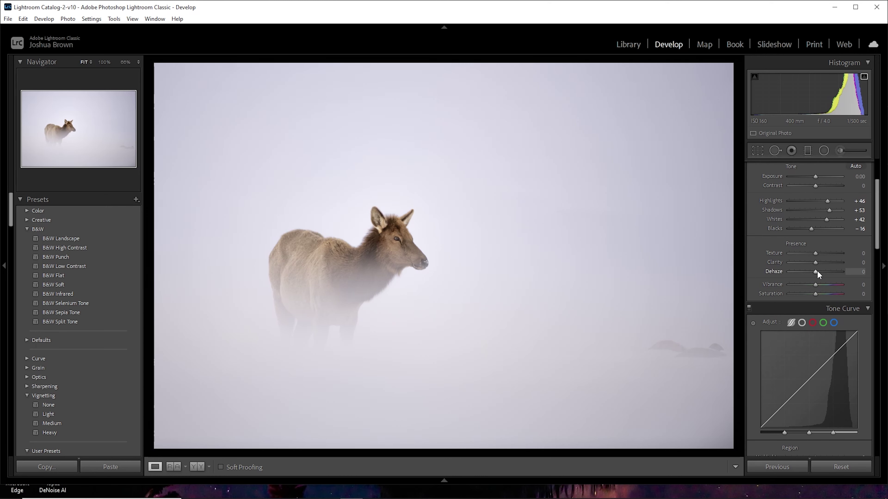
{"action": "left_click_drag", "start_coordinate": [815, 272], "coordinate": [816, 270]}
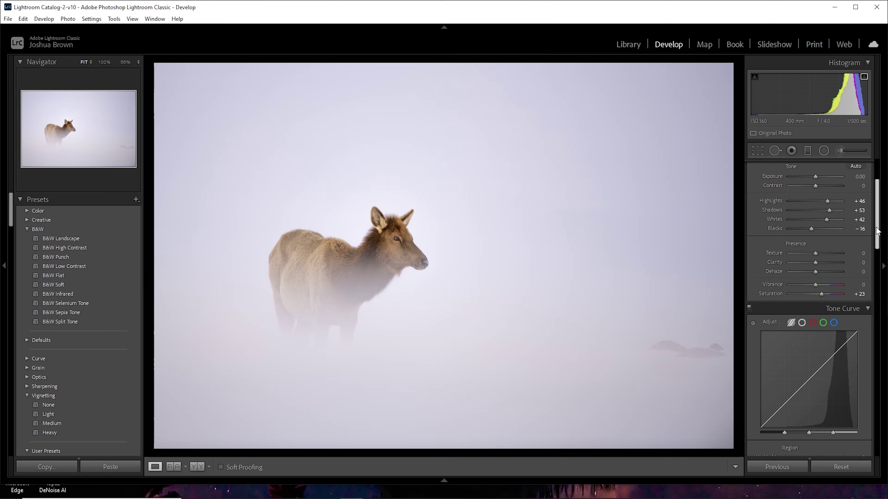
{"action": "left_click_drag", "start_coordinate": [877, 231], "coordinate": [877, 260]}
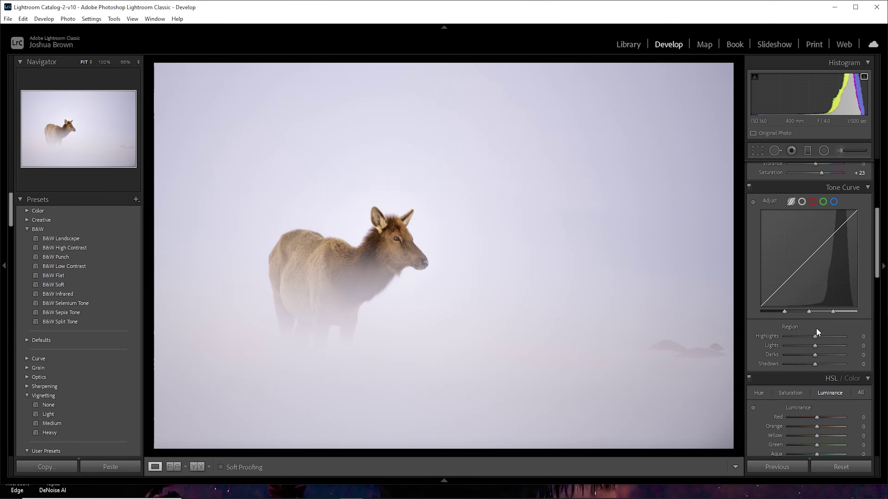
Set Tone Curve regions to Highlights +52, Lights +23, Darks −5 and Shadows −22.
{"action": "left_click_drag", "start_coordinate": [815, 334], "coordinate": [835, 333]}
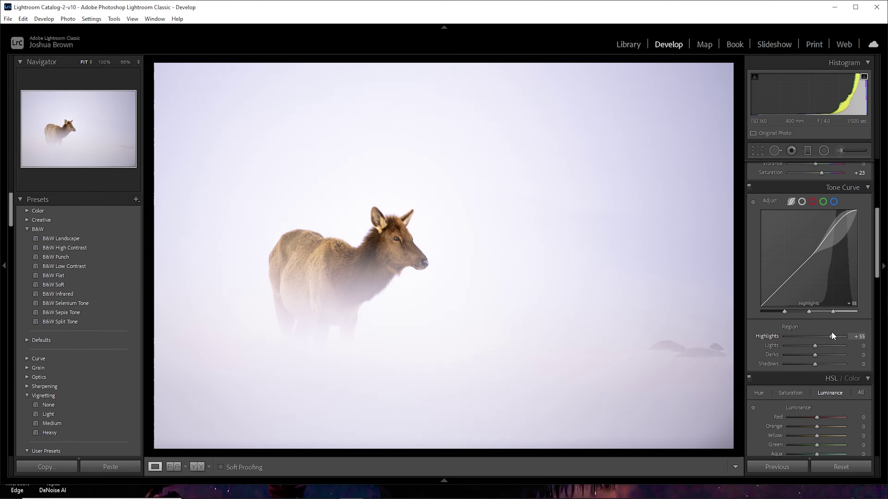
{"action": "left_click_drag", "start_coordinate": [832, 332], "coordinate": [832, 333]}
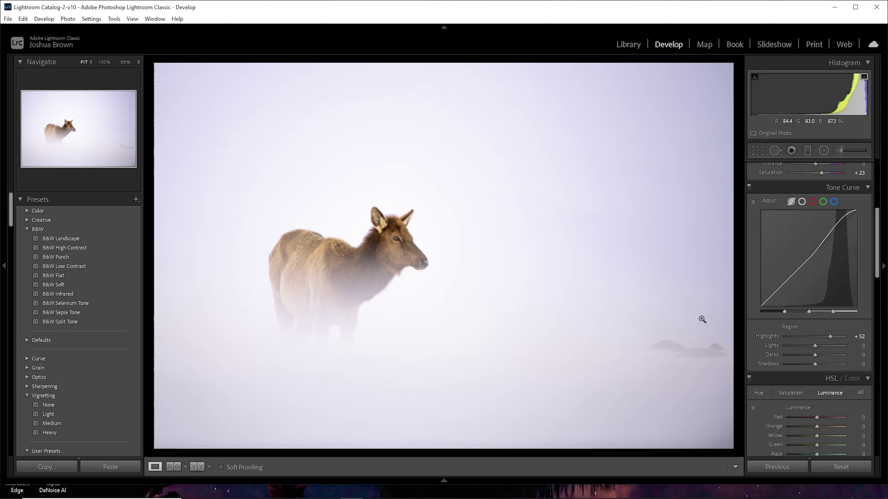
{"action": "left_click_drag", "start_coordinate": [815, 345], "coordinate": [821, 347]}
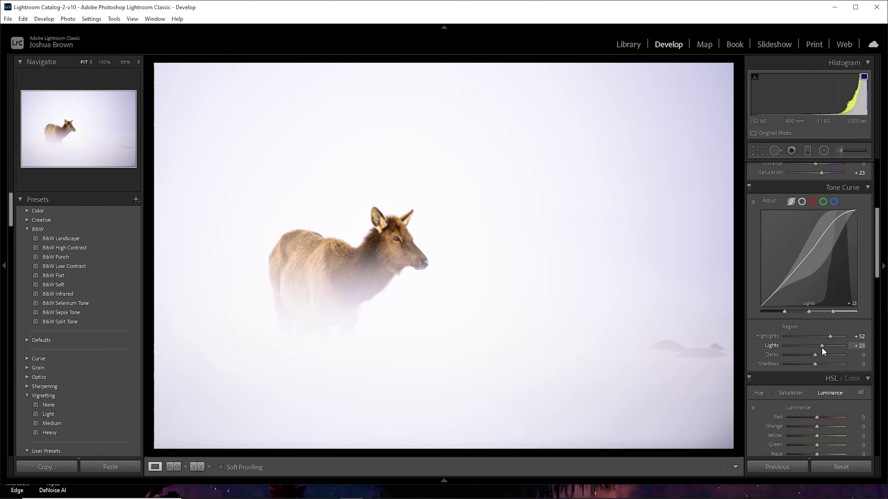
{"action": "left_click_drag", "start_coordinate": [815, 354], "coordinate": [808, 363]}
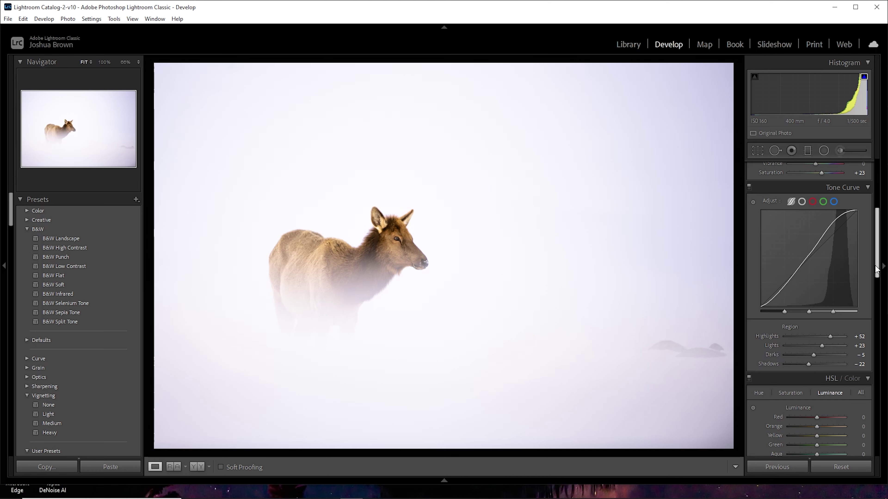
{"action": "left_click_drag", "start_coordinate": [878, 266], "coordinate": [839, 384]}
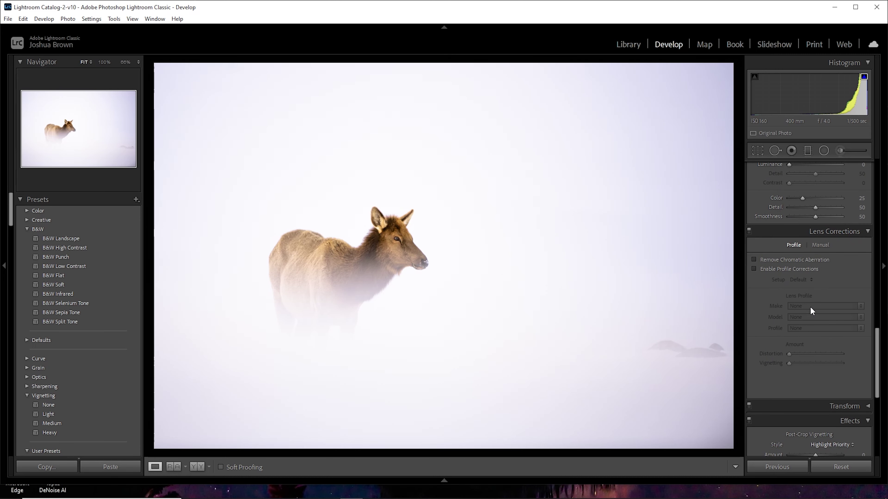
Enable the Nikon 200–400mm lens profile corrections and Remove Chromatic Aberration.
{"action": "left_click", "coordinate": [753, 268]}
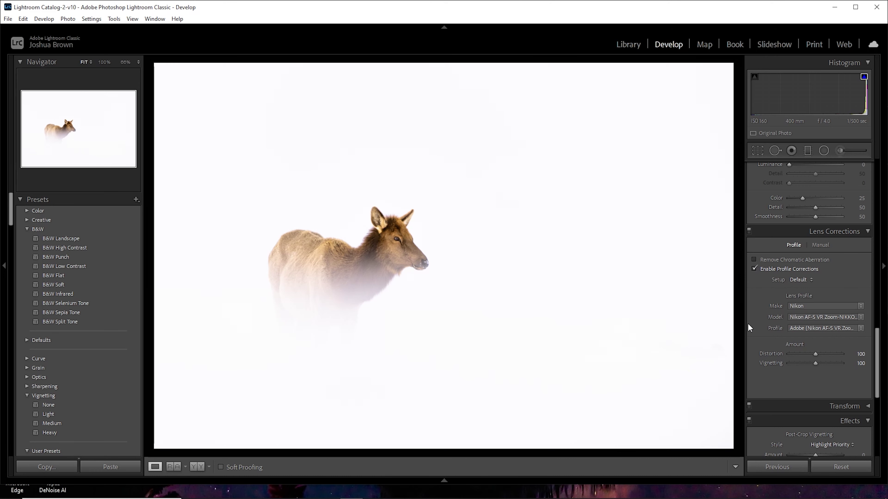
{"action": "left_click", "coordinate": [753, 269]}
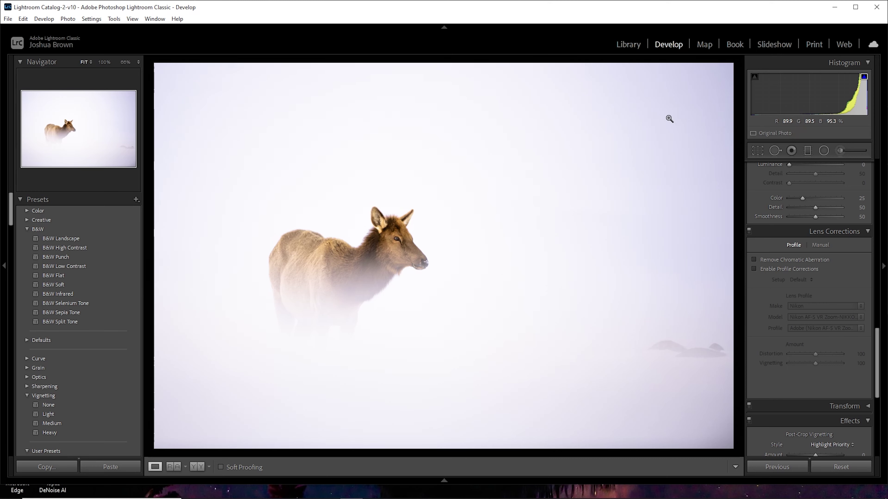
{"action": "left_click", "coordinate": [754, 268]}
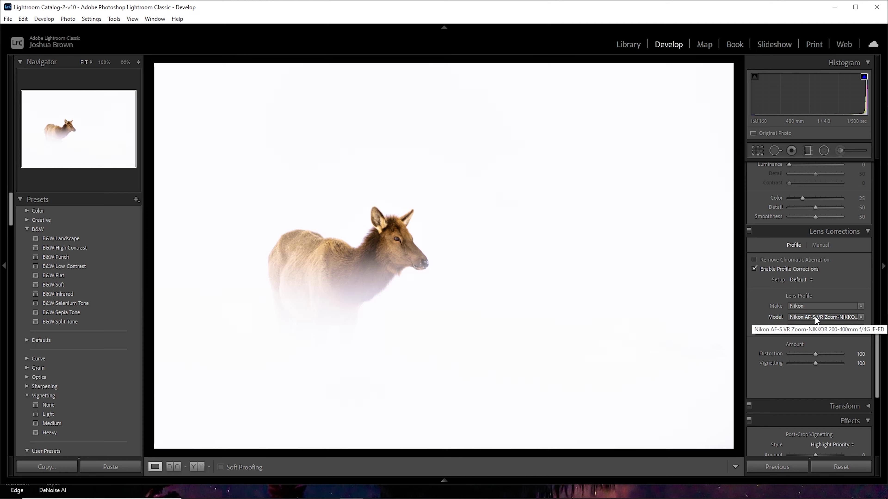
{"action": "left_click", "coordinate": [754, 259]}
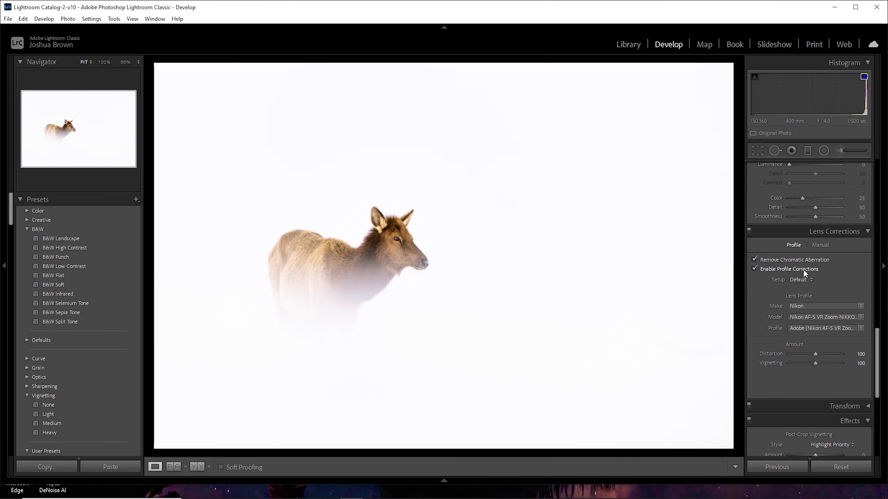
{"action": "left_click_drag", "start_coordinate": [877, 339], "coordinate": [885, 271]}
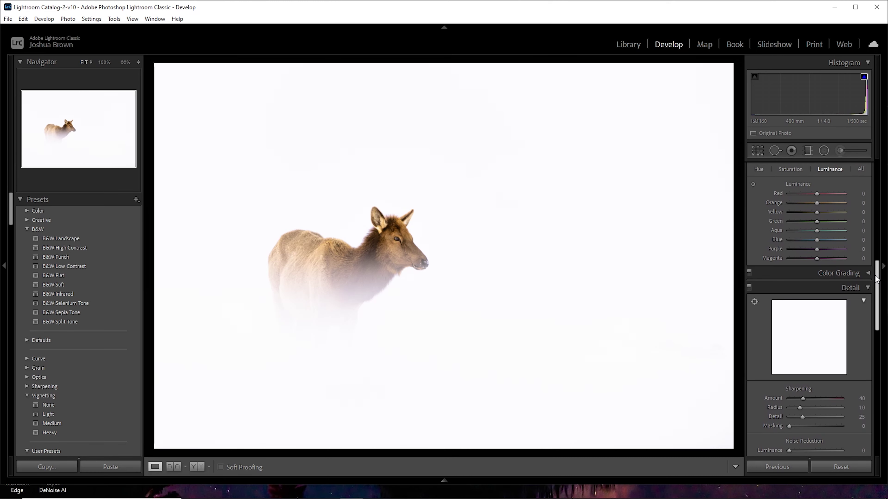
{"action": "left_click", "coordinate": [864, 274]}
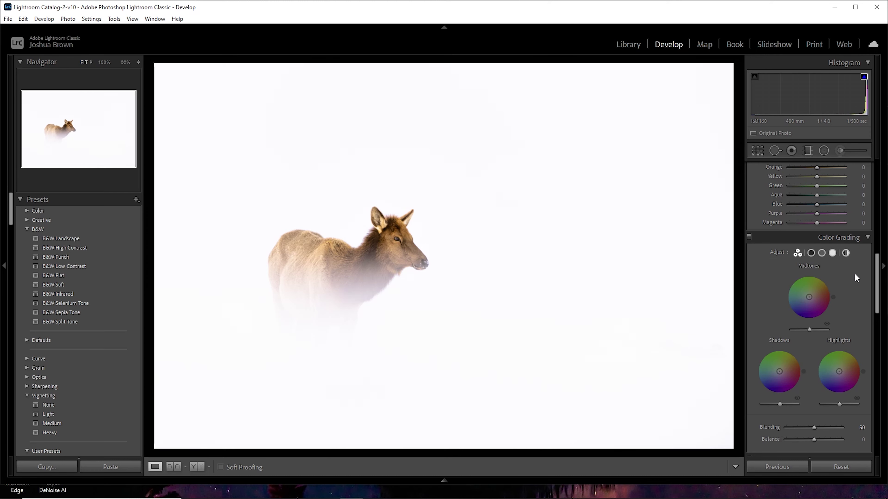
{"action": "left_click", "coordinate": [810, 253]}
{"action": "left_click", "coordinate": [822, 253]}
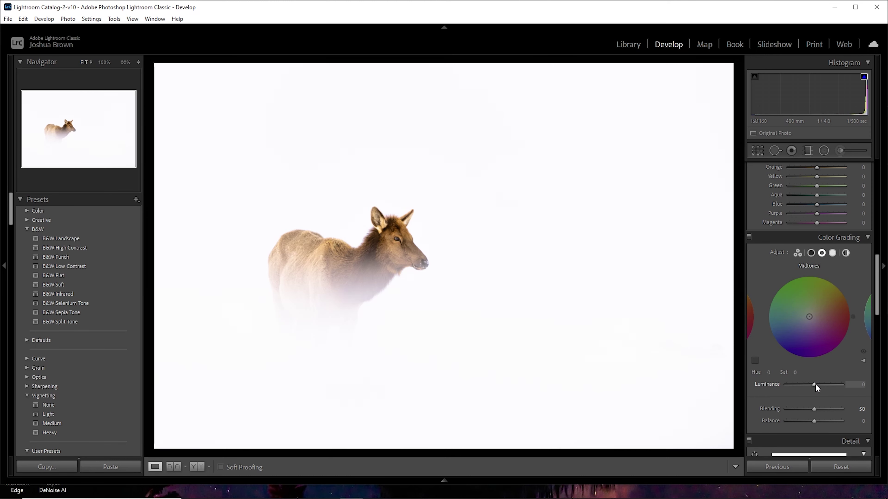
{"action": "mouse_move", "coordinate": [815, 384]}
{"action": "left_mouse_down"}
{"action": "mouse_move", "coordinate": [830, 384]}
{"action": "mouse_move", "coordinate": [802, 386]}
{"action": "left_mouse_up"}
{"action": "left_click", "coordinate": [810, 254]}
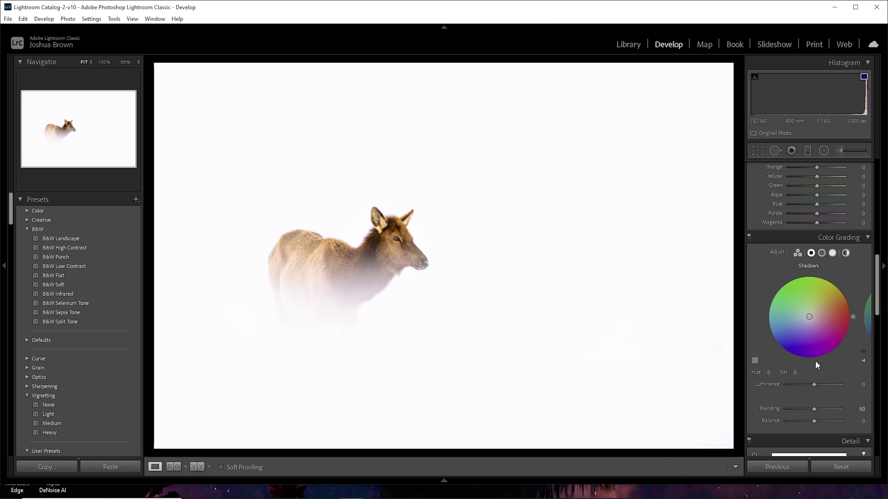
{"action": "mouse_move", "coordinate": [814, 384]}
{"action": "left_mouse_down"}
{"action": "mouse_move", "coordinate": [801, 383]}
{"action": "mouse_move", "coordinate": [824, 385]}
{"action": "mouse_move", "coordinate": [815, 382]}
{"action": "left_mouse_up"}
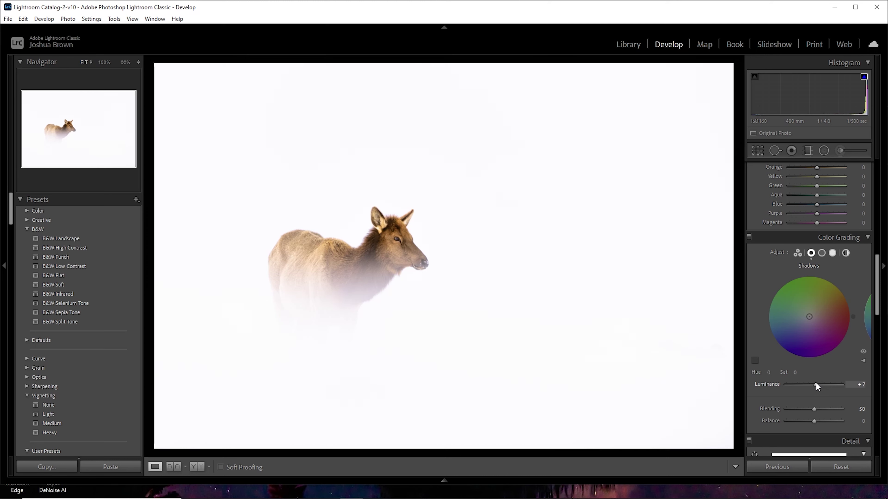
{"action": "double_click", "coordinate": [815, 383]}
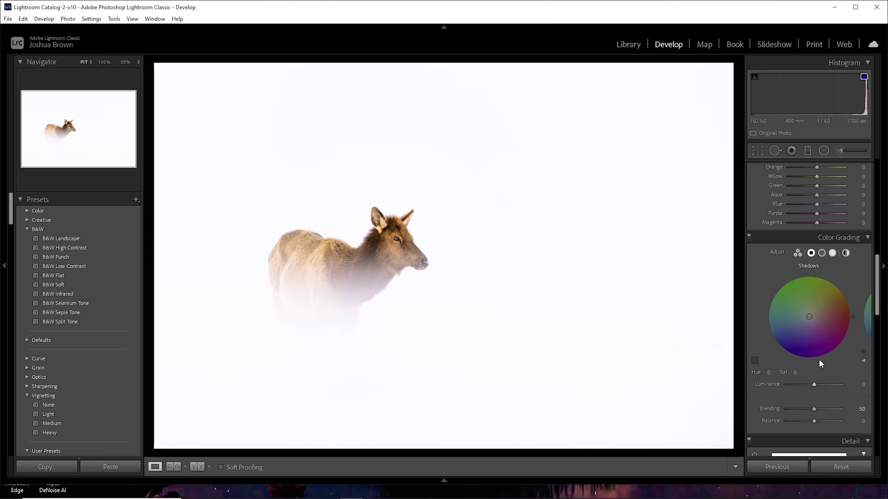
{"action": "left_click", "coordinate": [866, 238]}
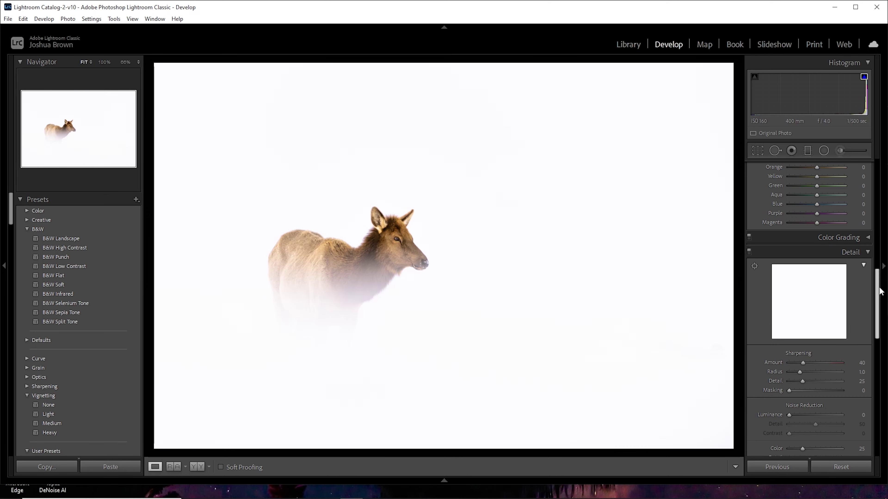
{"action": "scroll", "coordinate": [878, 294], "scroll_direction": "down", "scroll_amount": 1}
{"action": "scroll", "coordinate": [878, 293], "scroll_direction": "down", "scroll_amount": 1}
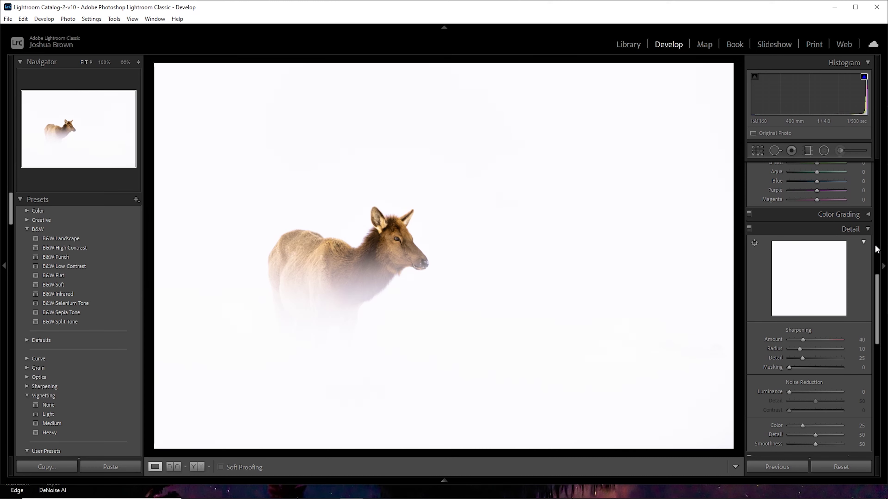
Drop Blue, Aqua, Green and Purple saturation to −100 in the HSL Saturation sliders.
{"action": "left_click_drag", "start_coordinate": [879, 288], "coordinate": [872, 267]}
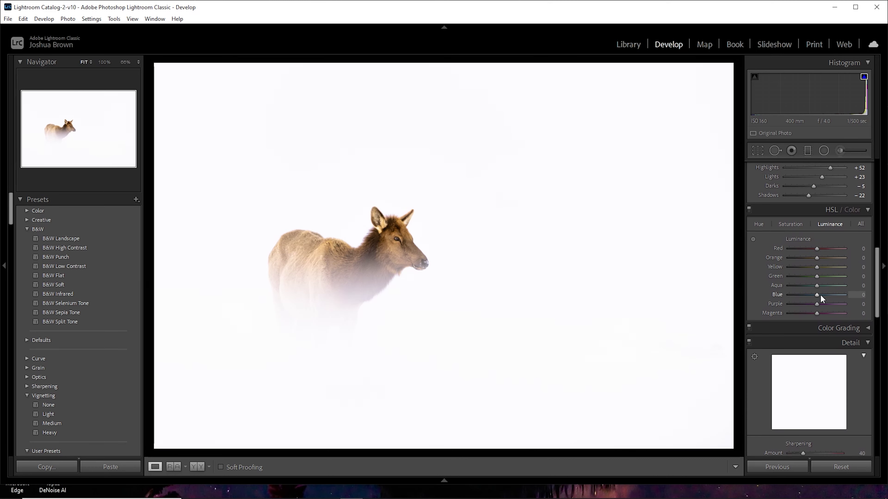
{"action": "left_click", "coordinate": [791, 224]}
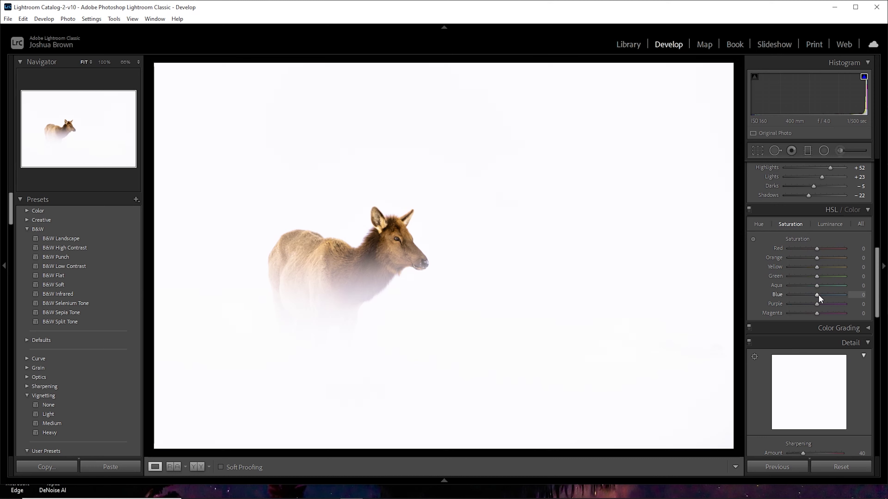
{"action": "left_click_drag", "start_coordinate": [818, 294], "coordinate": [751, 295]}
{"action": "left_click_drag", "start_coordinate": [817, 286], "coordinate": [762, 286]}
{"action": "left_click_drag", "start_coordinate": [816, 275], "coordinate": [754, 276]}
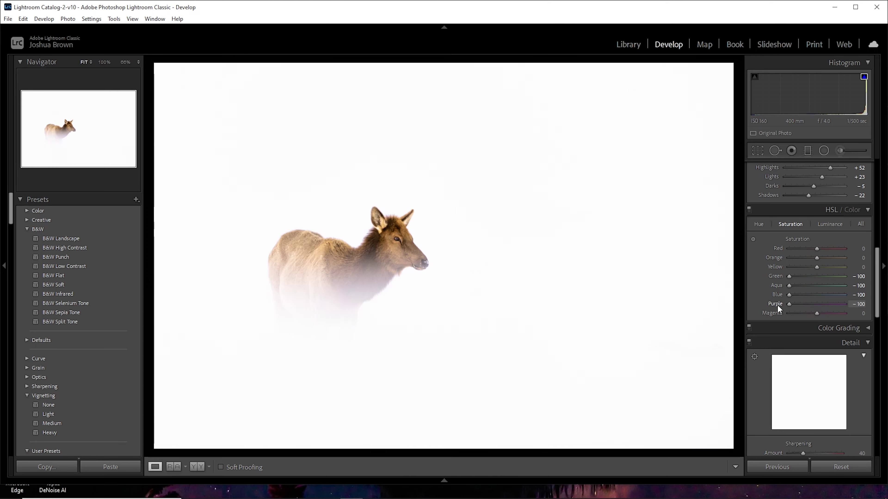
{"action": "left_click_drag", "start_coordinate": [772, 305], "coordinate": [812, 304]}
{"action": "double_click", "coordinate": [811, 302]}
{"action": "left_click", "coordinate": [364, 301]}
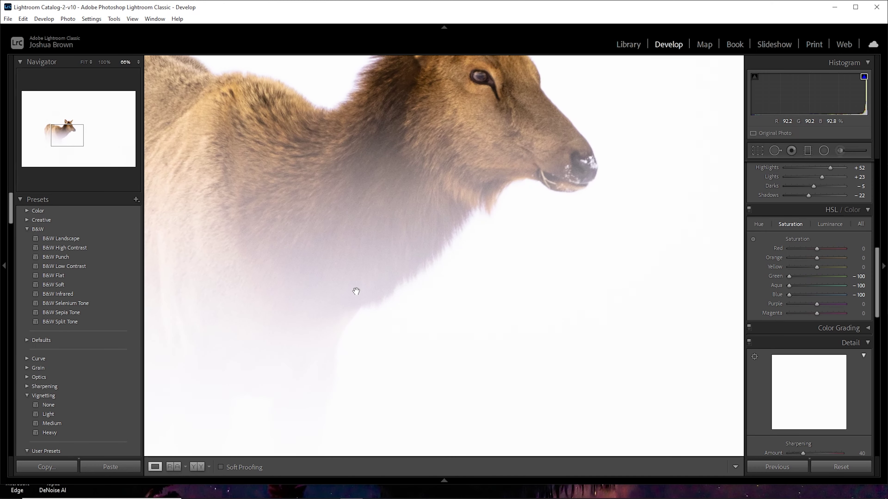
{"action": "left_click_drag", "start_coordinate": [816, 303], "coordinate": [773, 308]}
{"action": "left_click", "coordinate": [827, 225]}
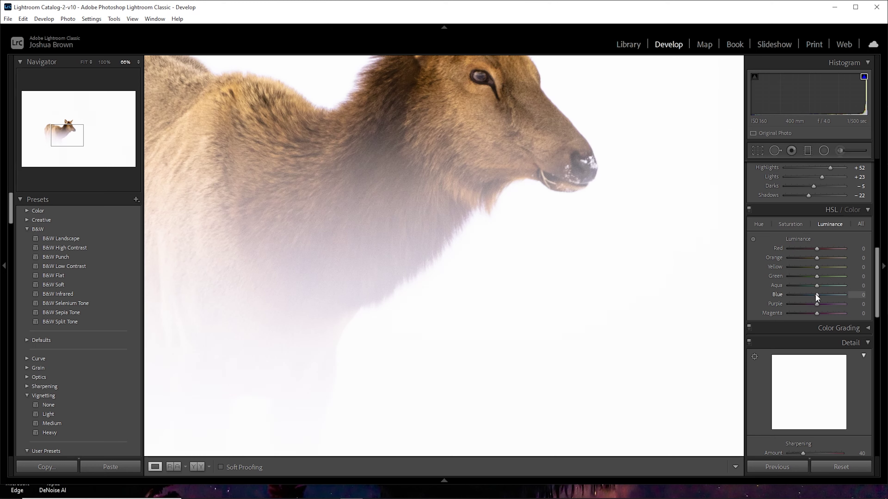
Push Blue and Green luminance to +100 and ease Tone Curve Highlights to +22.
{"action": "mouse_move", "coordinate": [816, 293]}
{"action": "left_mouse_down"}
{"action": "mouse_move", "coordinate": [839, 292]}
{"action": "mouse_move", "coordinate": [818, 295]}
{"action": "left_mouse_up"}
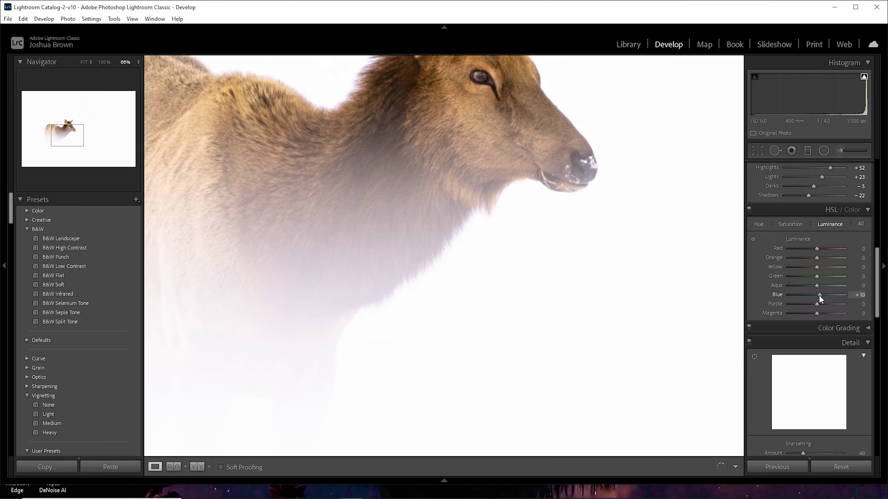
{"action": "left_click", "coordinate": [83, 62]}
{"action": "left_click_drag", "start_coordinate": [821, 294], "coordinate": [857, 295]}
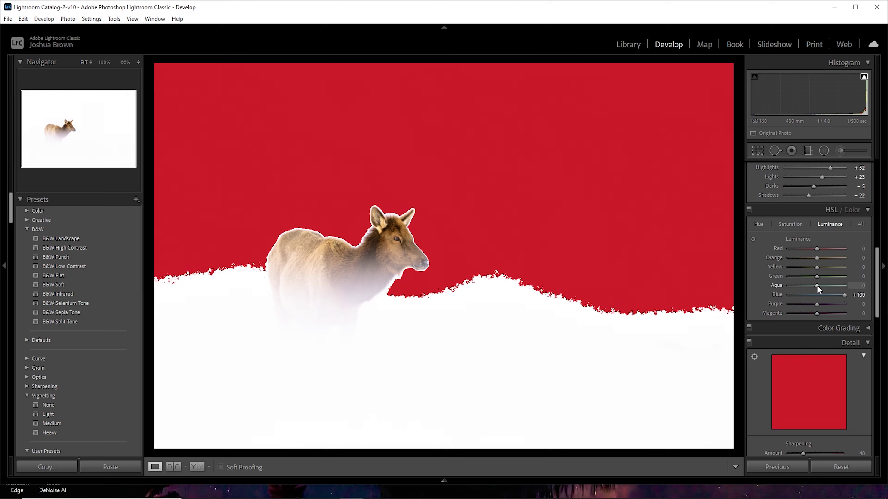
{"action": "left_click_drag", "start_coordinate": [817, 276], "coordinate": [853, 279]}
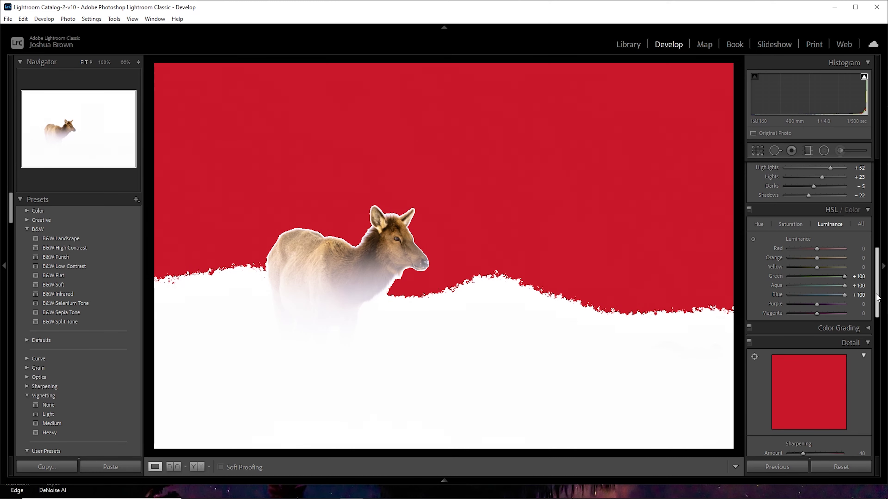
{"action": "scroll", "coordinate": [876, 296], "scroll_direction": "up", "scroll_amount": 5}
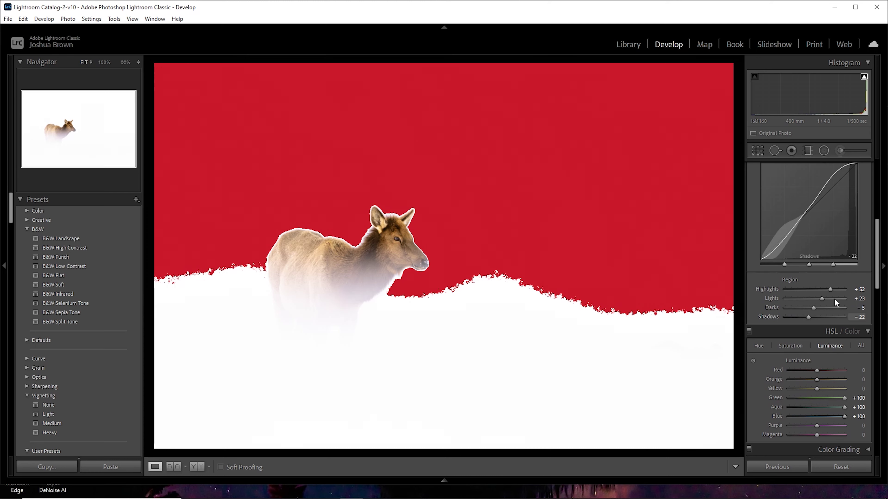
{"action": "left_click_drag", "start_coordinate": [829, 289], "coordinate": [821, 289]}
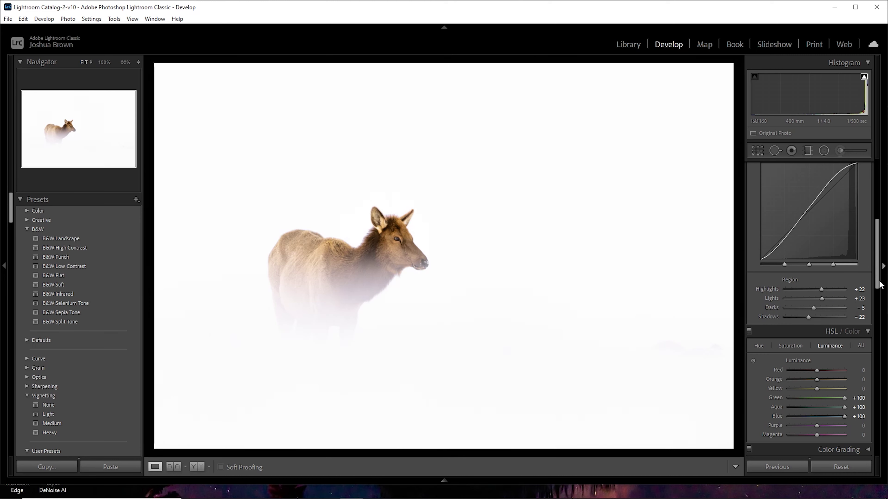
Lower Shadows to +37 and toggle the original view to check the change.
{"action": "left_click_drag", "start_coordinate": [879, 285], "coordinate": [878, 236]}
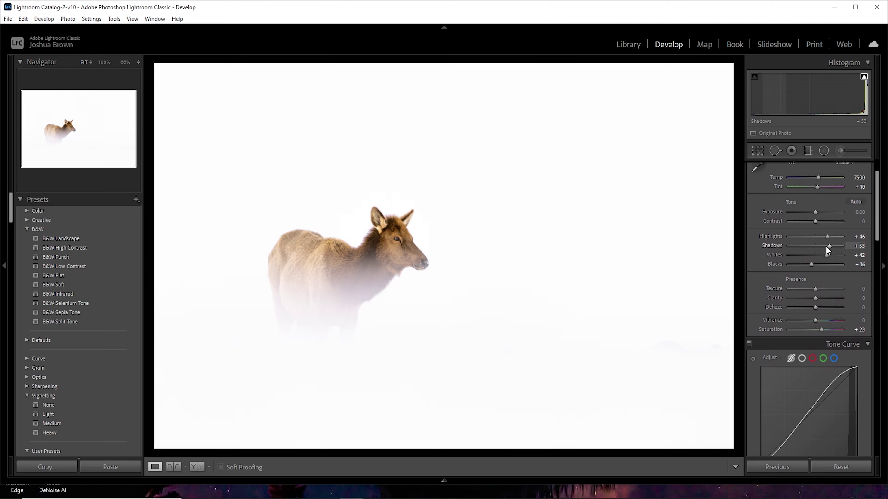
{"action": "left_click_drag", "start_coordinate": [827, 245], "coordinate": [825, 247]}
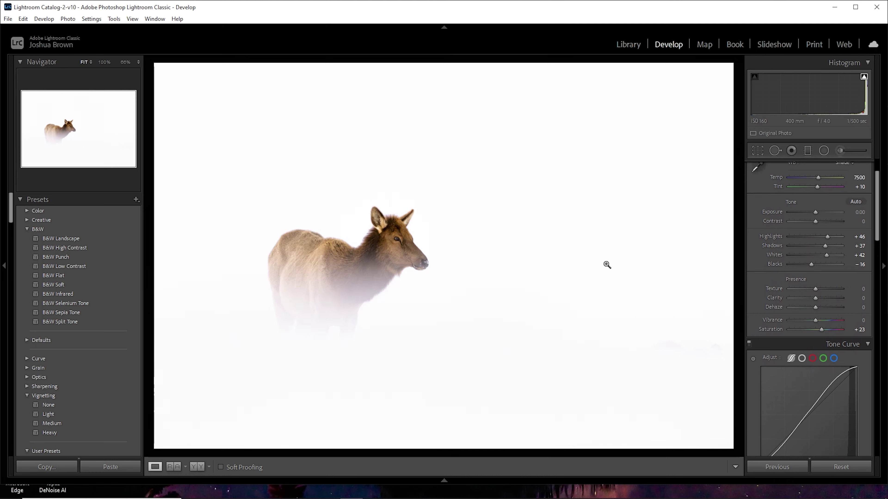
{"action": "key", "text": "backslash"}
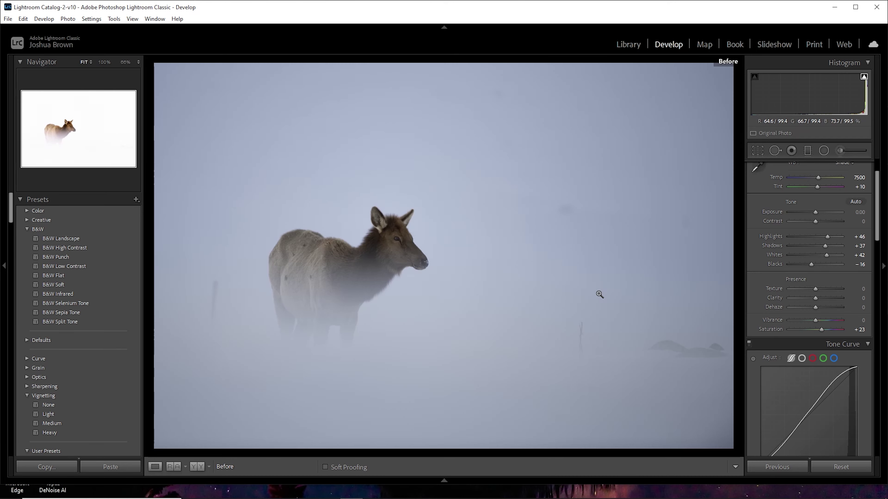
{"action": "key", "text": "backslash"}
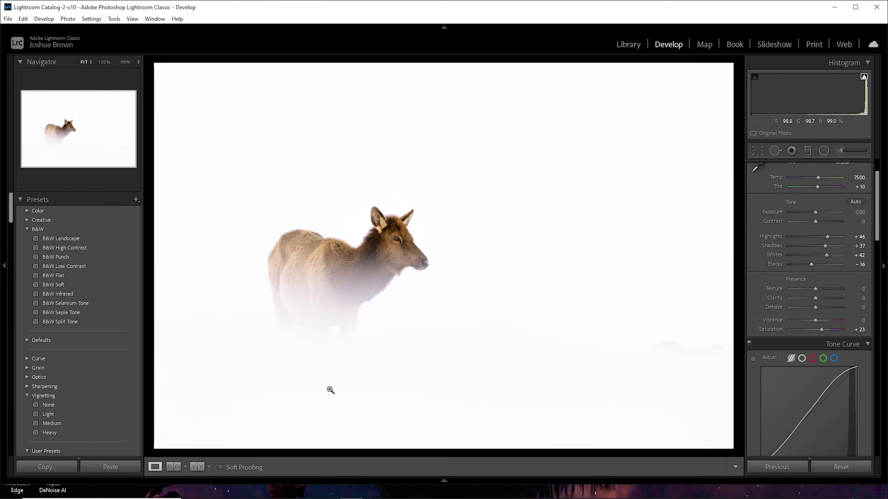
Compare before and after side by side at 66% on the elk's head, then at Fit.
{"action": "left_click", "coordinate": [197, 466]}
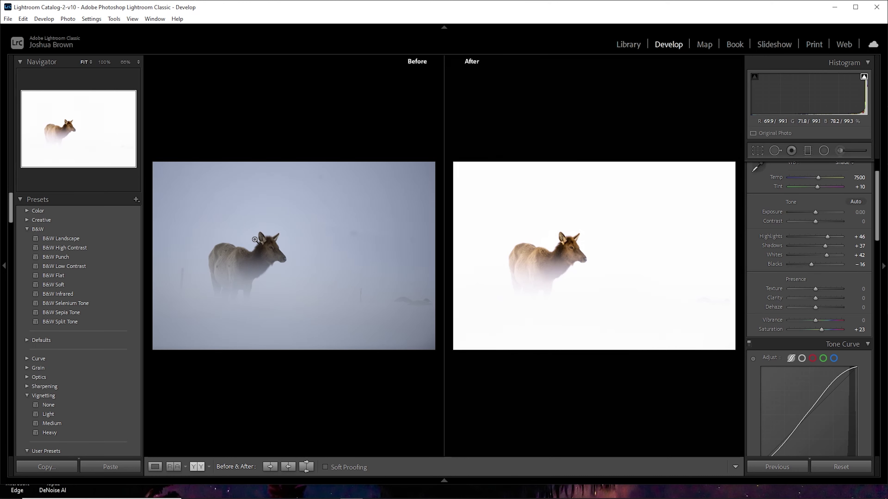
{"action": "left_click", "coordinate": [125, 62]}
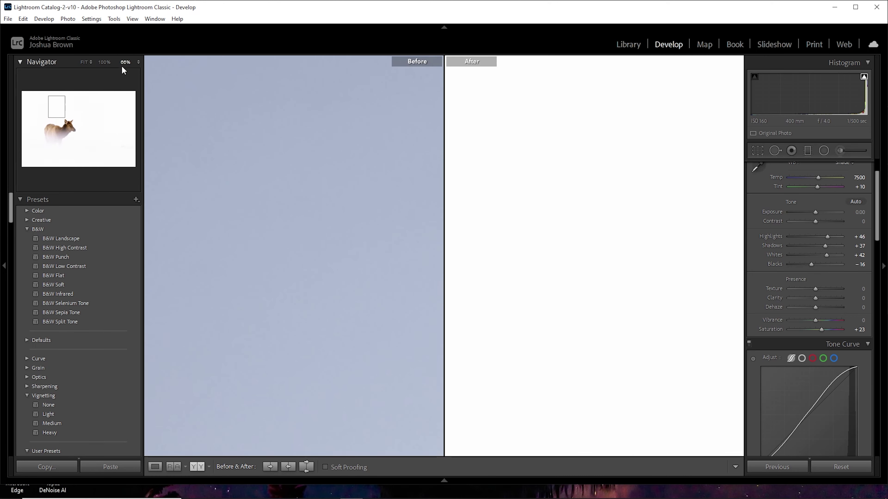
{"action": "left_click_drag", "start_coordinate": [517, 343], "coordinate": [392, 151]}
{"action": "left_click_drag", "start_coordinate": [519, 270], "coordinate": [488, 171]}
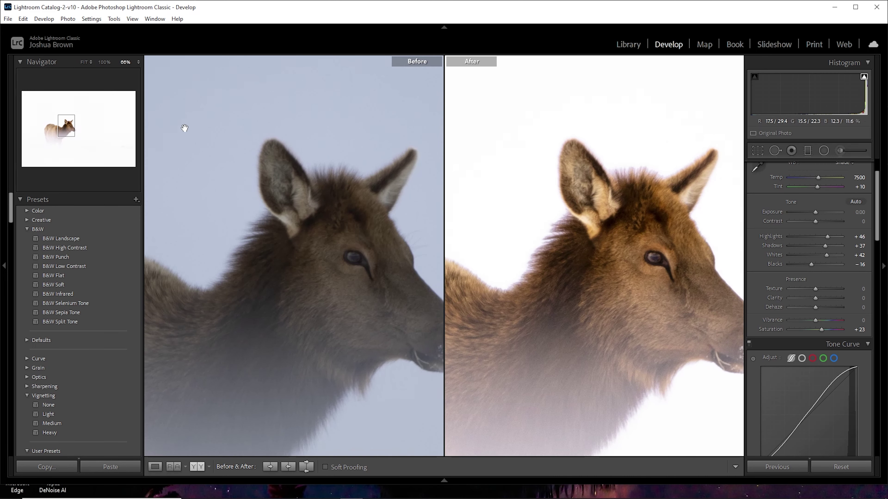
{"action": "left_click", "coordinate": [137, 62]}
{"action": "left_click", "coordinate": [107, 95]}
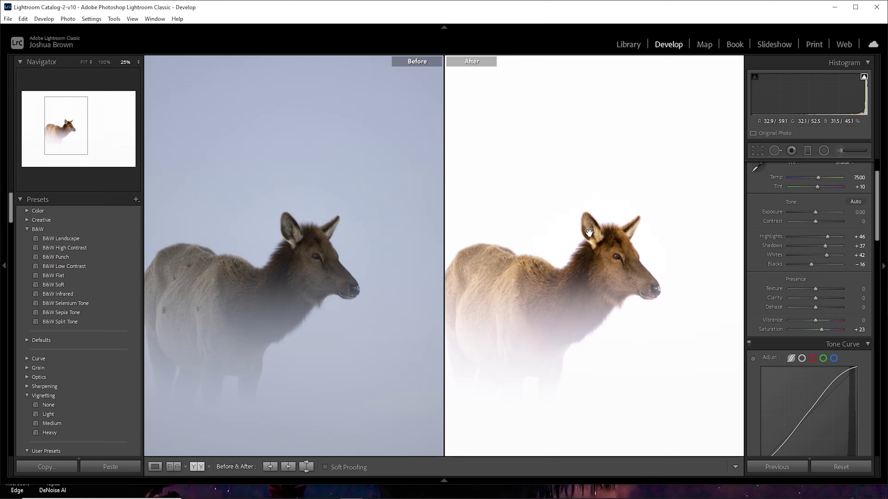
{"action": "left_click", "coordinate": [84, 62]}
Return to the single photo view and zoom to 200%, centered on the elk's eye.
{"action": "left_click", "coordinate": [155, 465]}
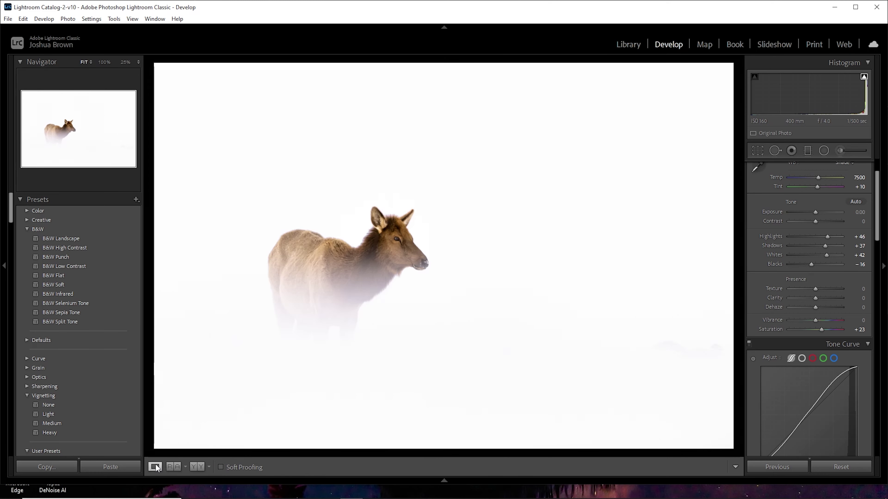
{"action": "left_click", "coordinate": [396, 241]}
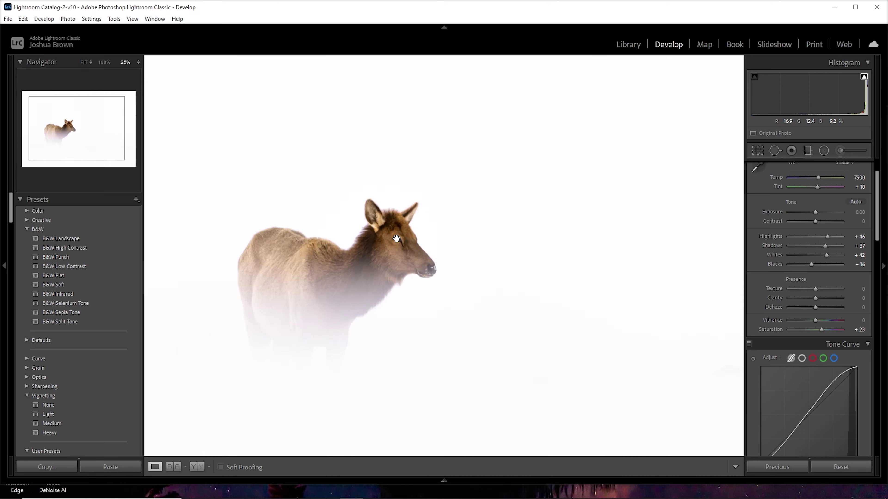
{"action": "left_click", "coordinate": [104, 62]}
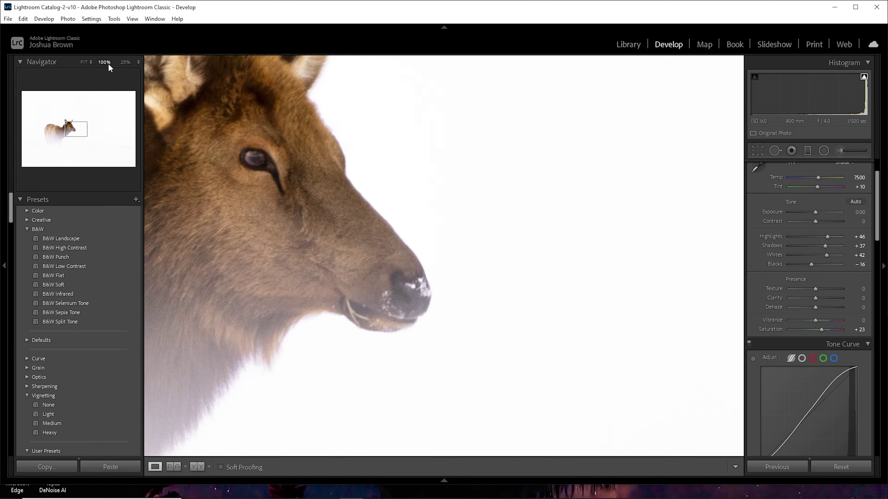
{"action": "left_click", "coordinate": [139, 62]}
{"action": "left_click", "coordinate": [116, 150]}
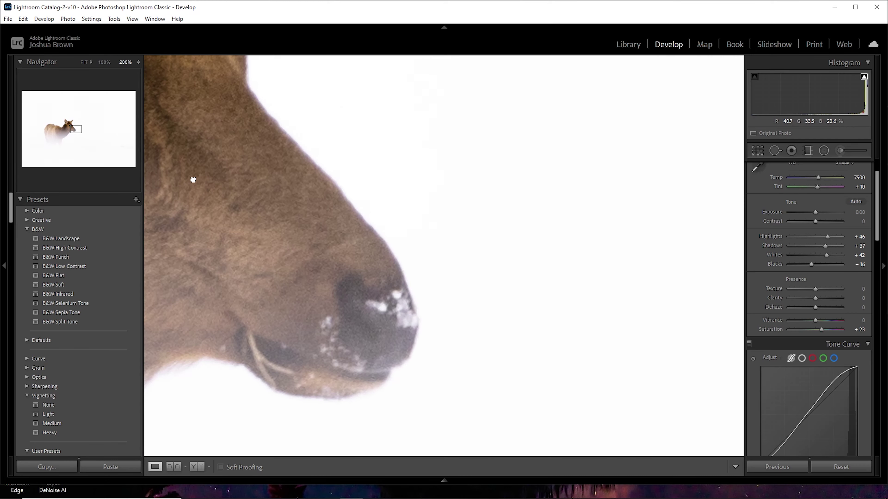
{"action": "left_click_drag", "start_coordinate": [193, 180], "coordinate": [591, 375]}
{"action": "left_click_drag", "start_coordinate": [644, 180], "coordinate": [574, 268]}
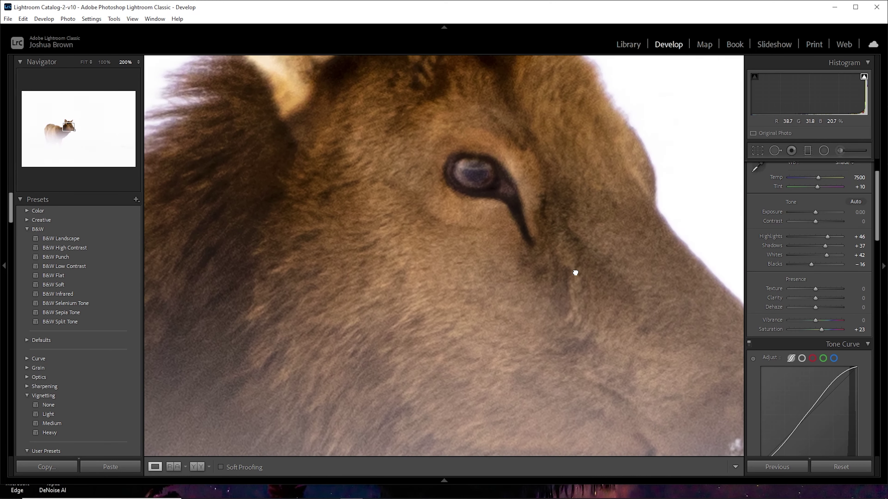
Paint a Bird Eyes adjustment over the iris and ease its exposure to 0.23.
{"action": "left_click", "coordinate": [839, 150]}
{"action": "left_click", "coordinate": [809, 185]}
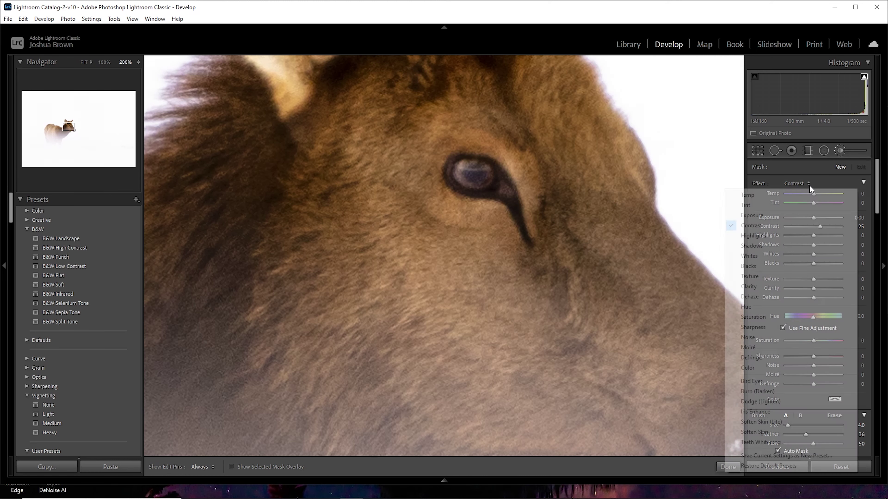
{"action": "left_click", "coordinate": [759, 381]}
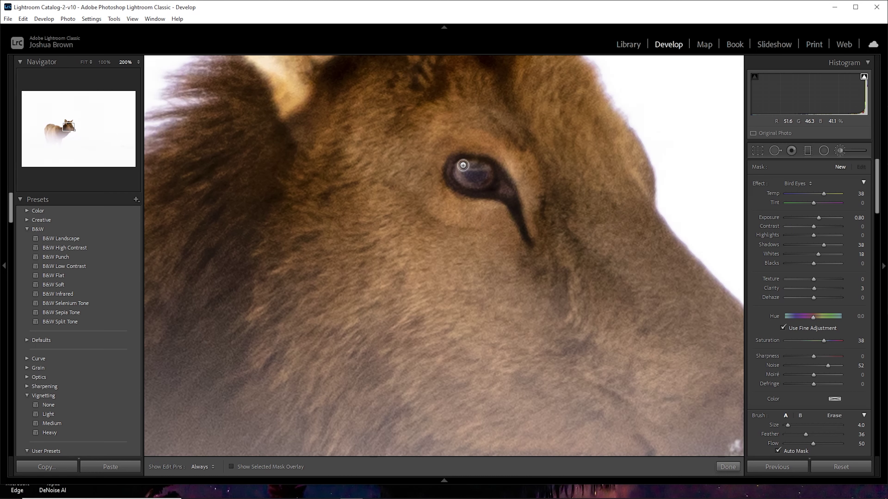
{"action": "mouse_move", "coordinate": [460, 173]}
{"action": "left_mouse_down"}
{"action": "mouse_move", "coordinate": [482, 186]}
{"action": "mouse_move", "coordinate": [487, 171]}
{"action": "mouse_move", "coordinate": [481, 184]}
{"action": "mouse_move", "coordinate": [460, 170]}
{"action": "left_mouse_up"}
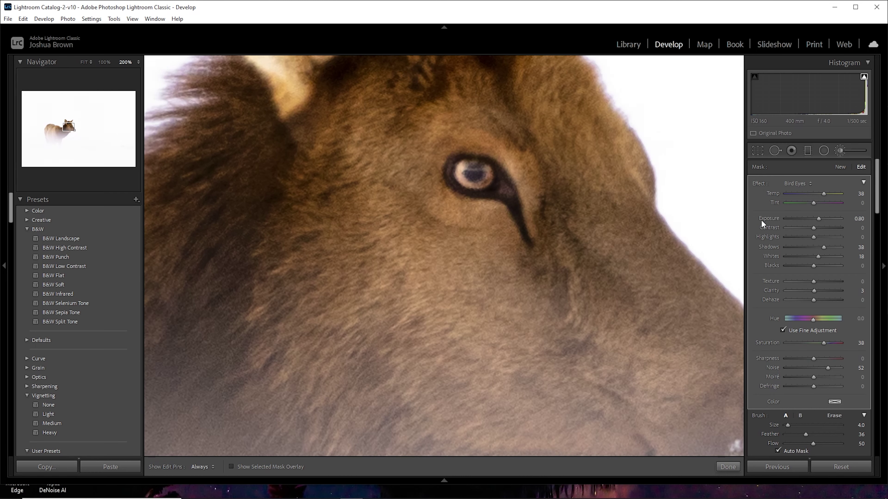
{"action": "left_click_drag", "start_coordinate": [818, 218], "coordinate": [814, 219]}
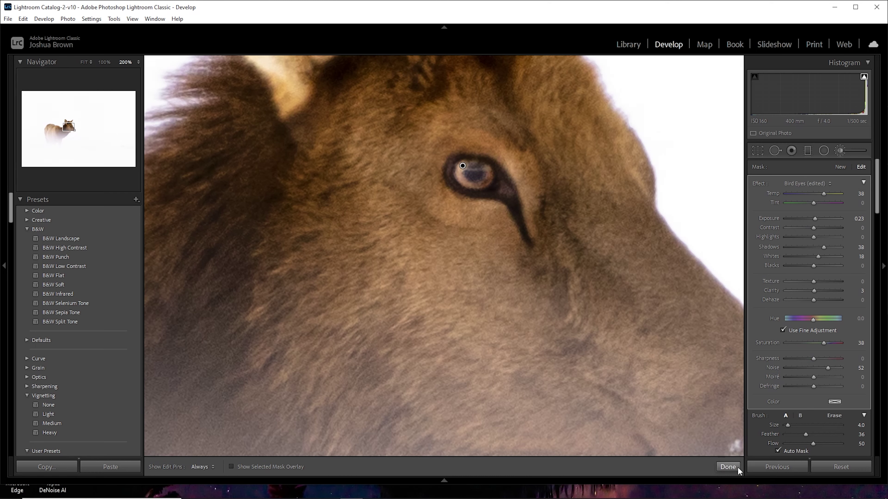
{"action": "left_click", "coordinate": [729, 467]}
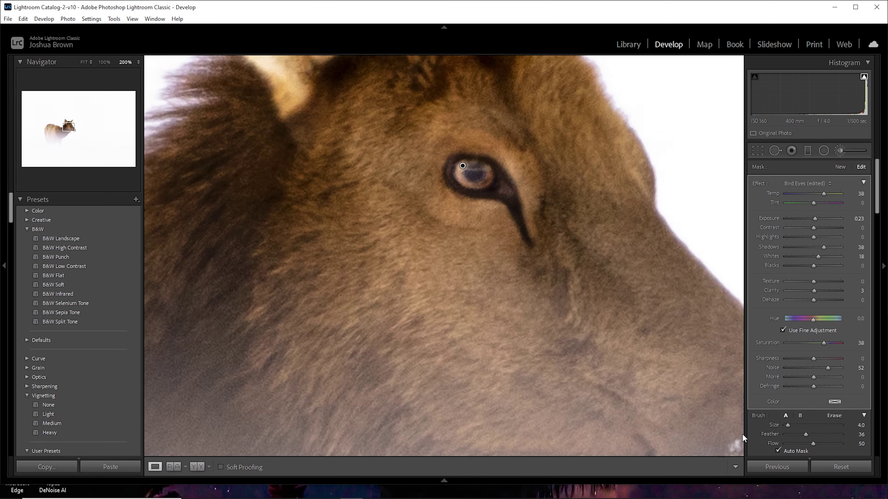
Paint a Burn (Darken) adjustment on the eye at -0.30 exposure with Shadows at -19.
{"action": "left_click", "coordinate": [842, 150]}
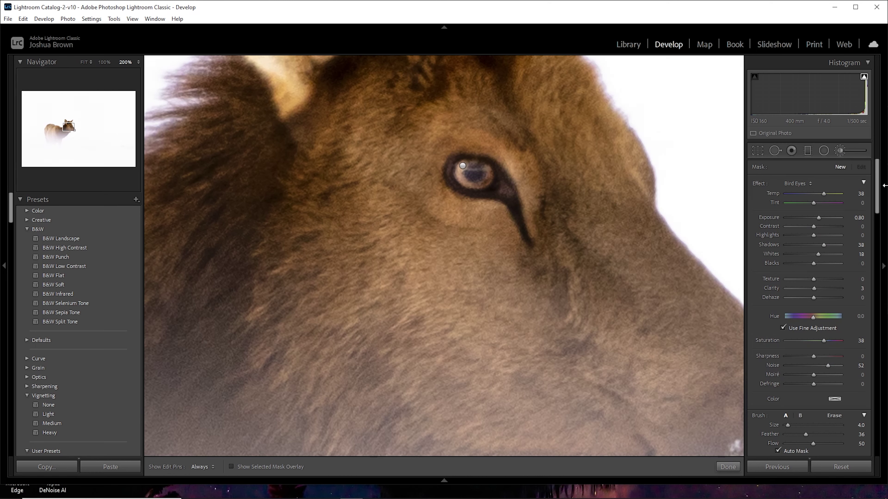
{"action": "left_click", "coordinate": [810, 185]}
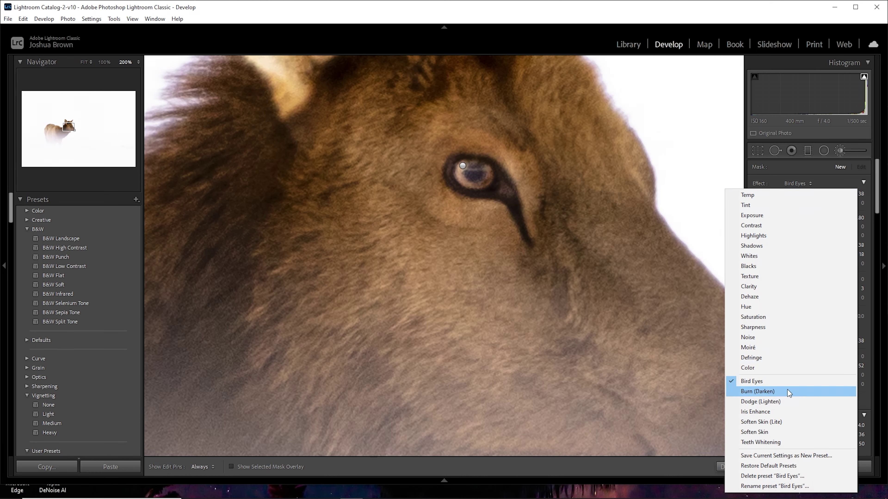
{"action": "left_click", "coordinate": [756, 395]}
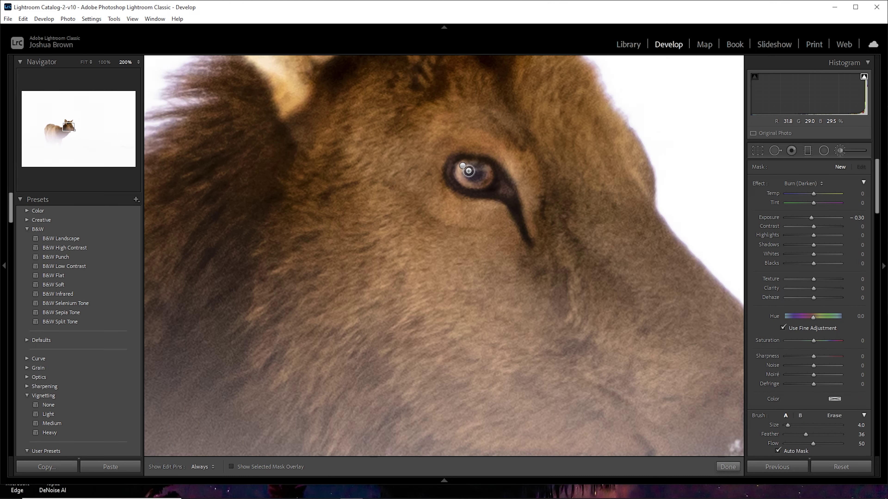
{"action": "key", "text": "h"}
{"action": "key", "text": "h"}
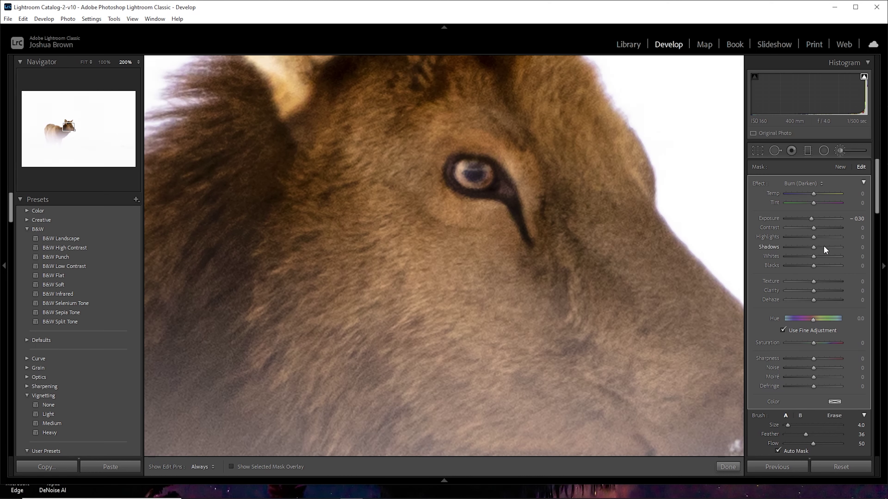
{"action": "mouse_move", "coordinate": [814, 246]}
{"action": "left_mouse_down"}
{"action": "mouse_move", "coordinate": [801, 244]}
{"action": "mouse_move", "coordinate": [817, 226]}
{"action": "left_mouse_up"}
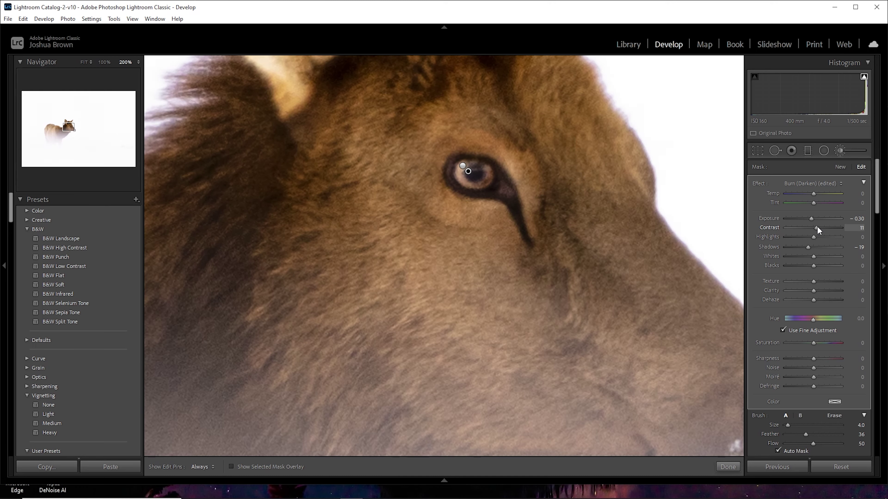
{"action": "left_click", "coordinate": [728, 467]}
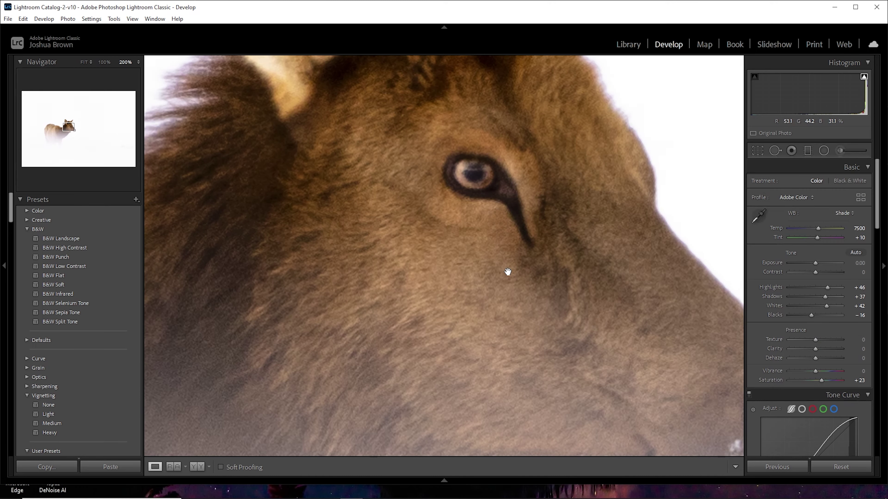
Compare the edited elk photo with the original, fitting the whole frame in view.
{"action": "key", "text": "y"}
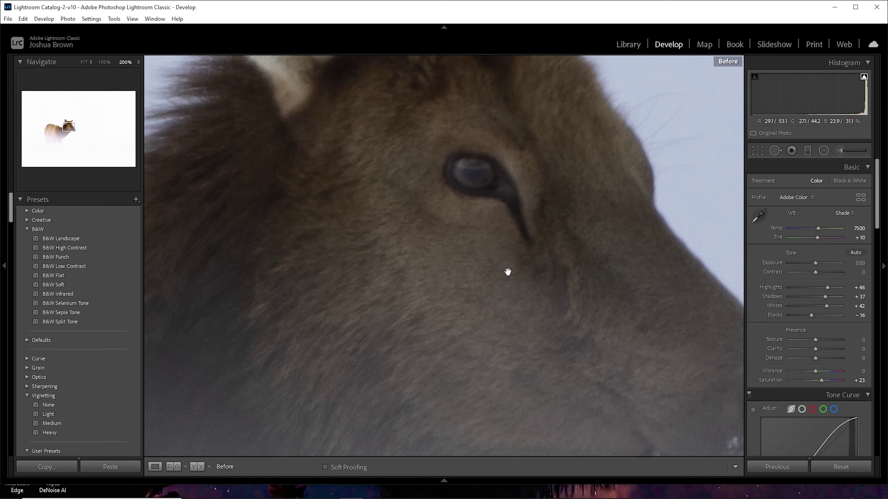
{"action": "key", "text": "backslash"}
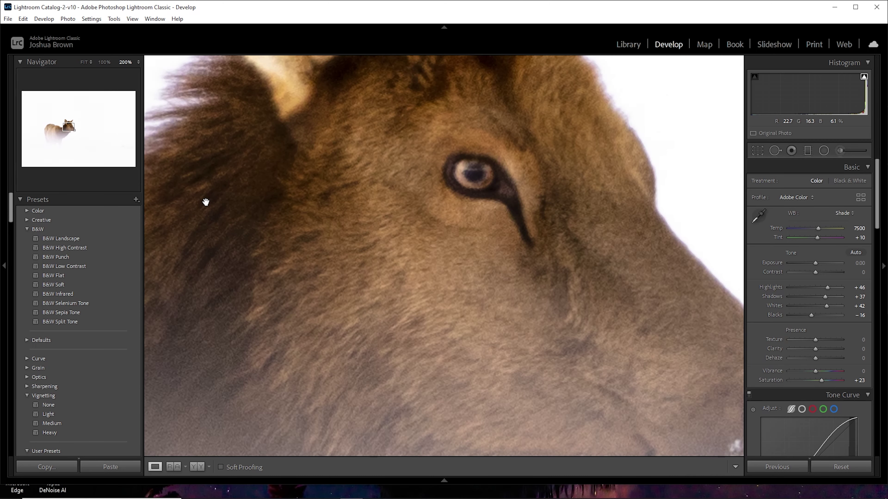
{"action": "left_click", "coordinate": [83, 62]}
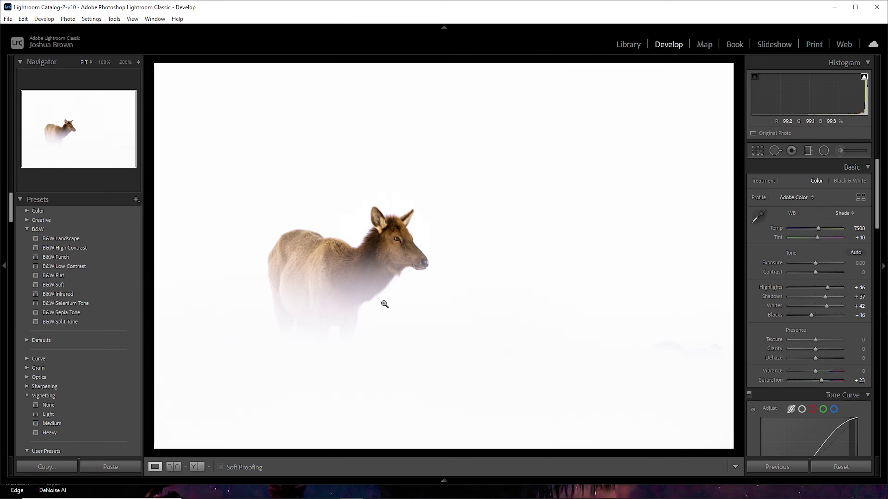
{"action": "key", "text": "backslash"}
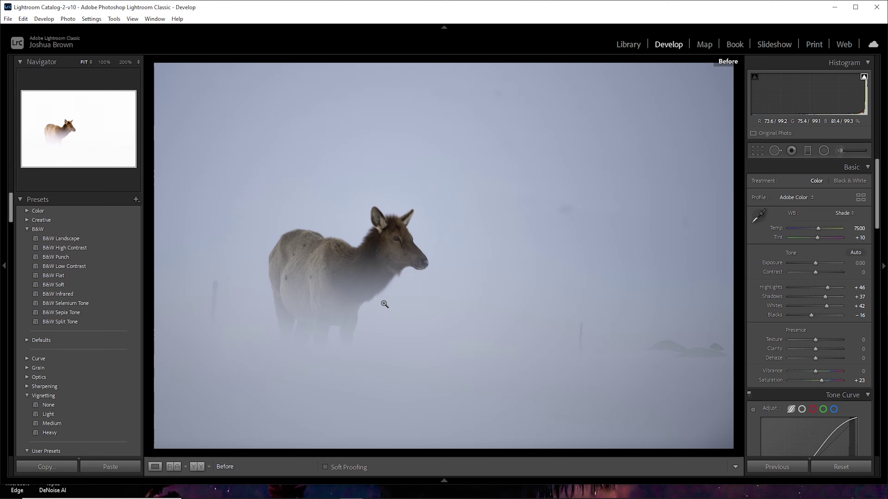
{"action": "key", "text": "backslash"}
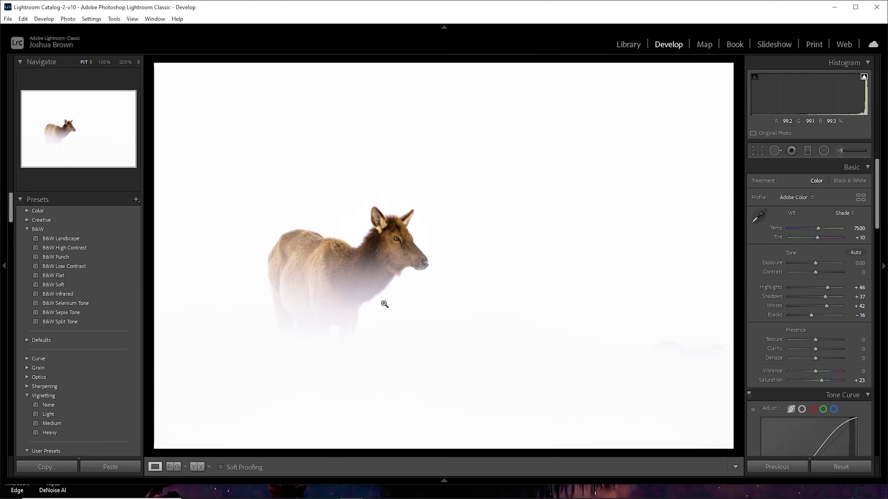